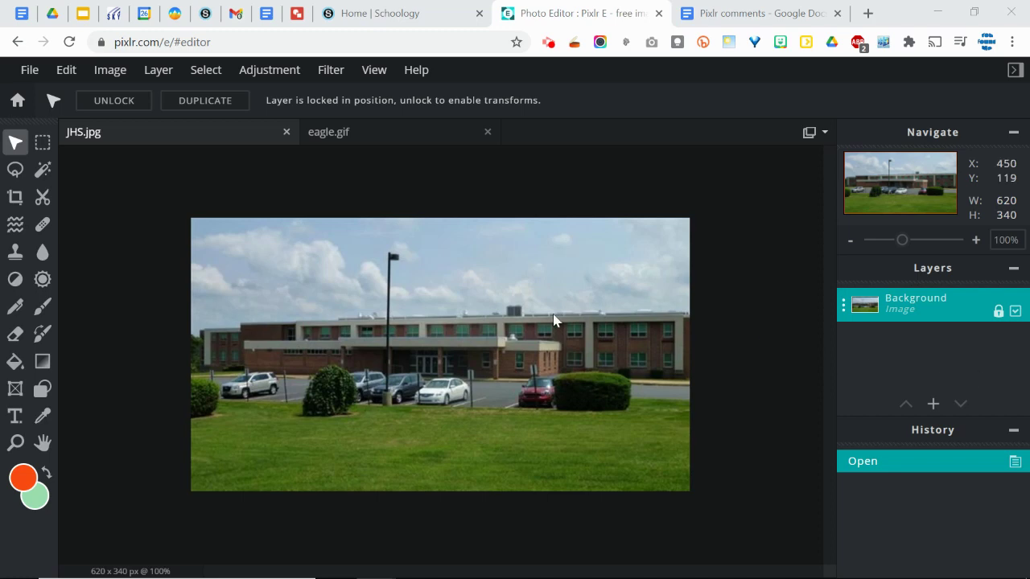
# Rename the JHS.jpg Background layer to 'school'
pyautogui.click(911, 307)
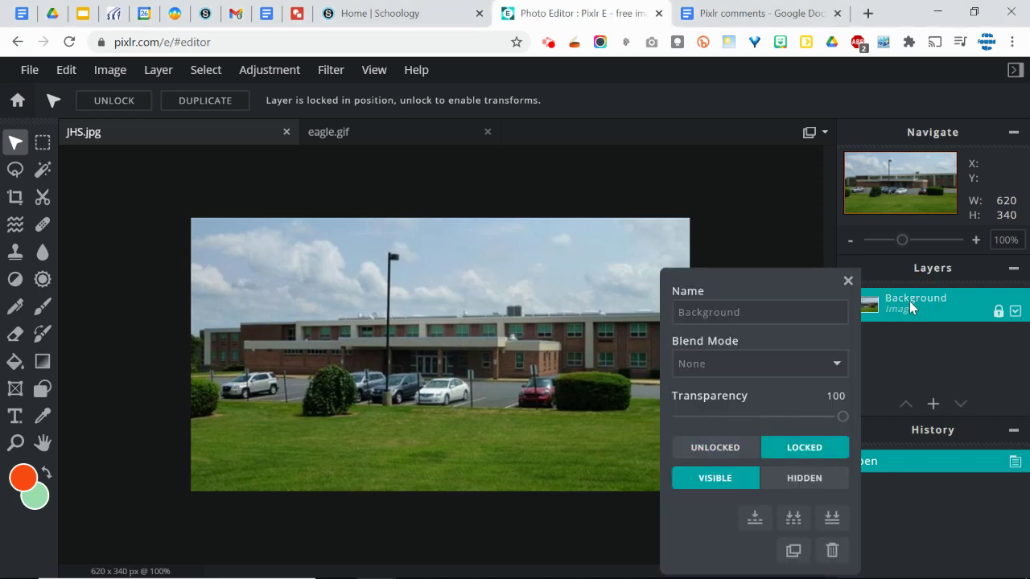
pyautogui.click(847, 280)
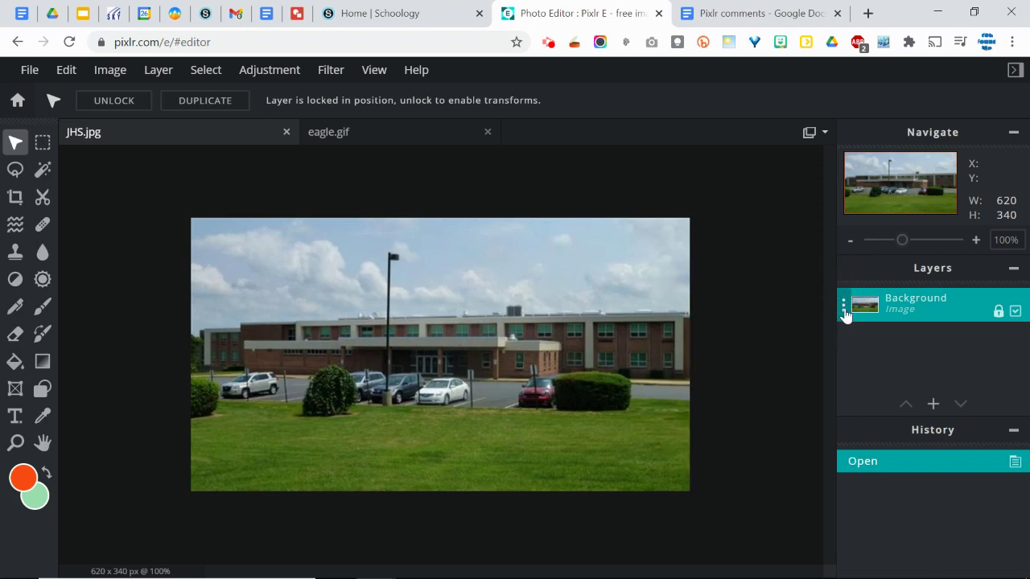
pyautogui.click(844, 309)
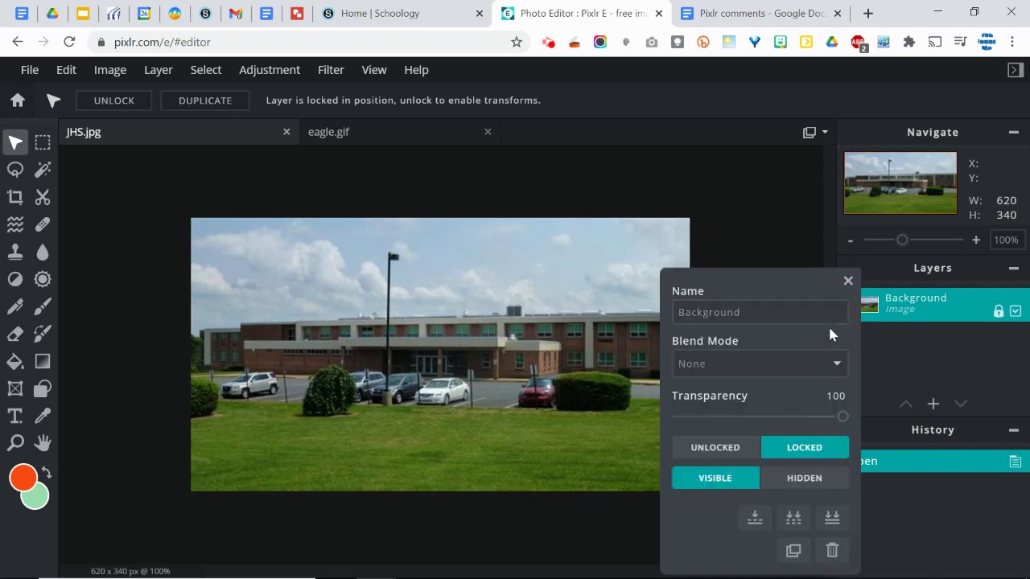
pyautogui.click(770, 314)
pyautogui.doubleClick(770, 315)
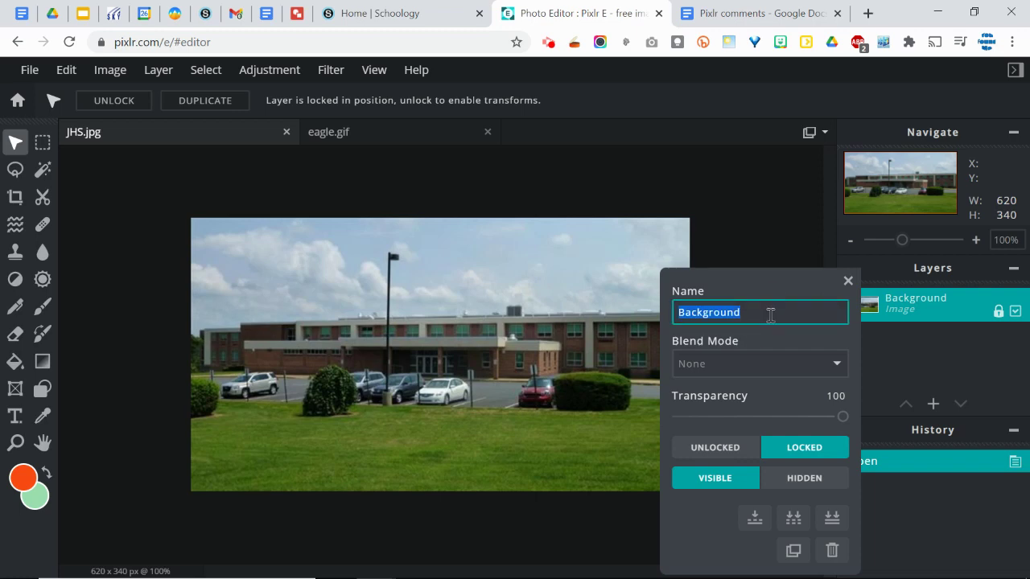
pyautogui.write('school')
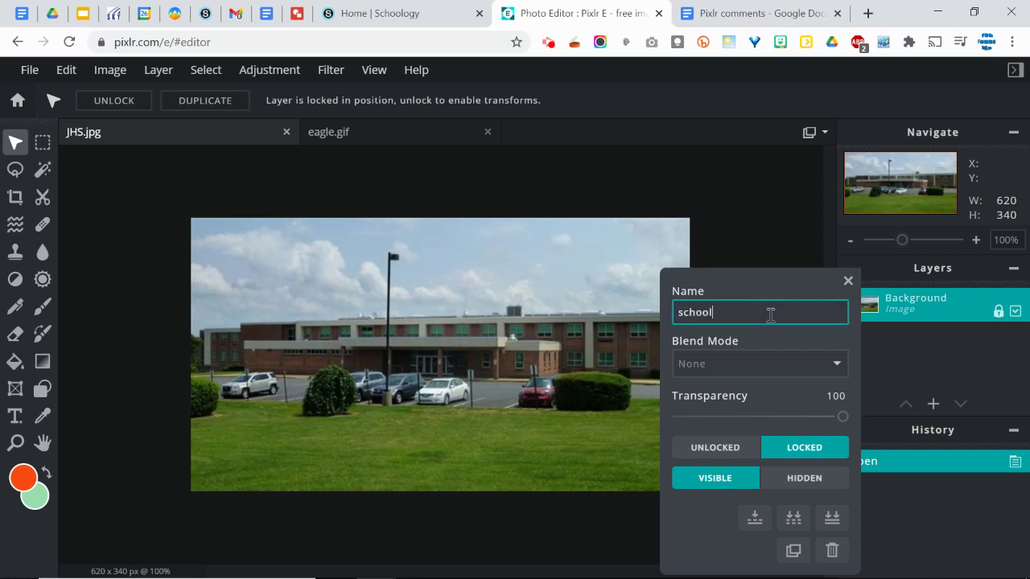
pyautogui.click(782, 222)
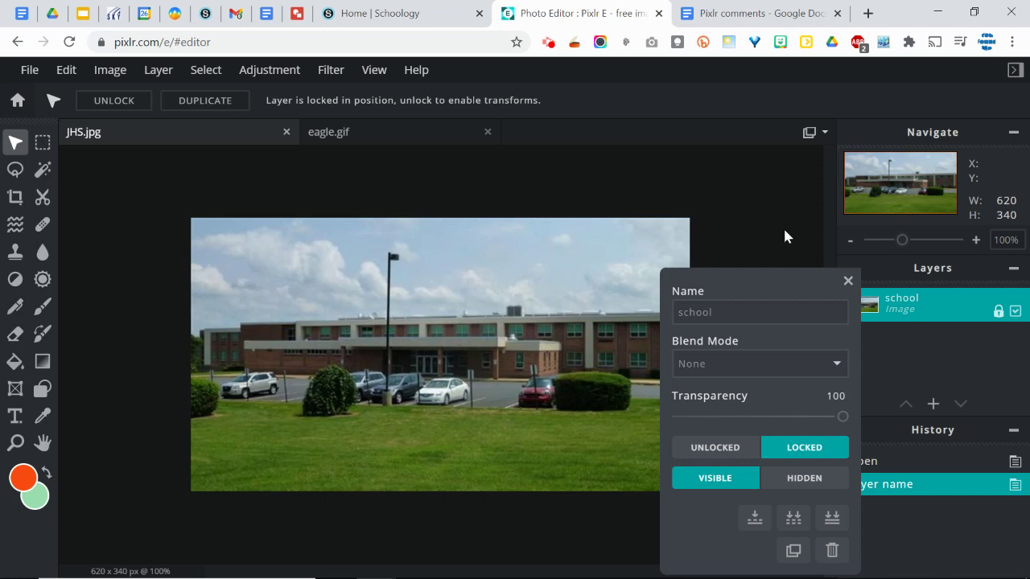
# Select all of eagle.gif and copy it to the clipboard
pyautogui.click(847, 281)
pyautogui.click(354, 131)
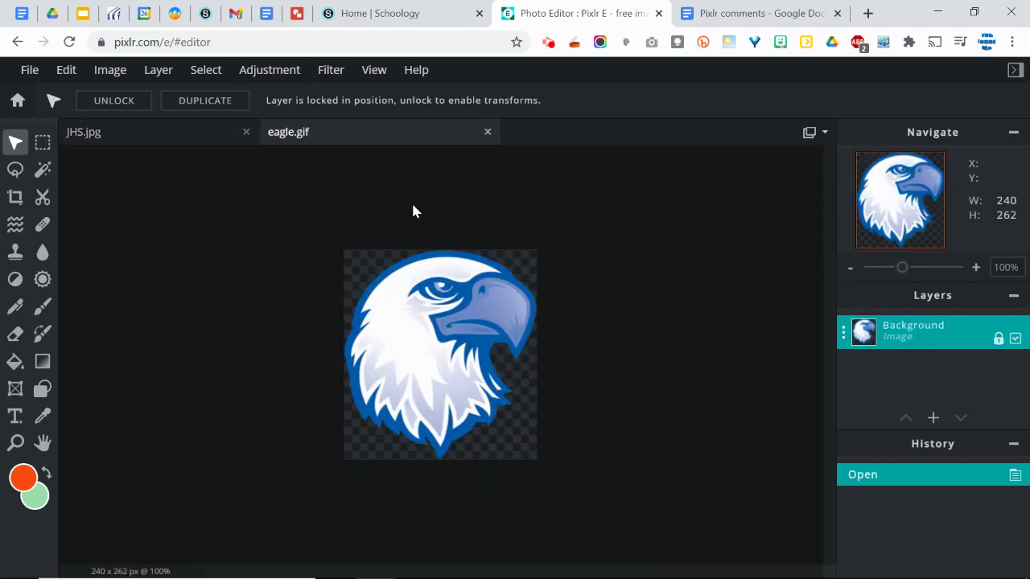
pyautogui.click(842, 331)
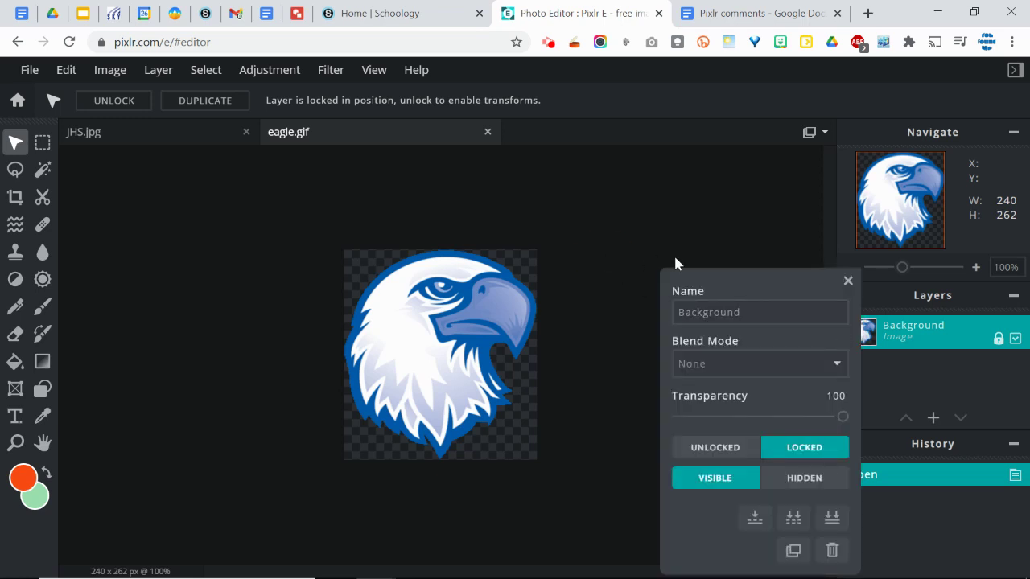
pyautogui.click(848, 281)
pyautogui.click(191, 140)
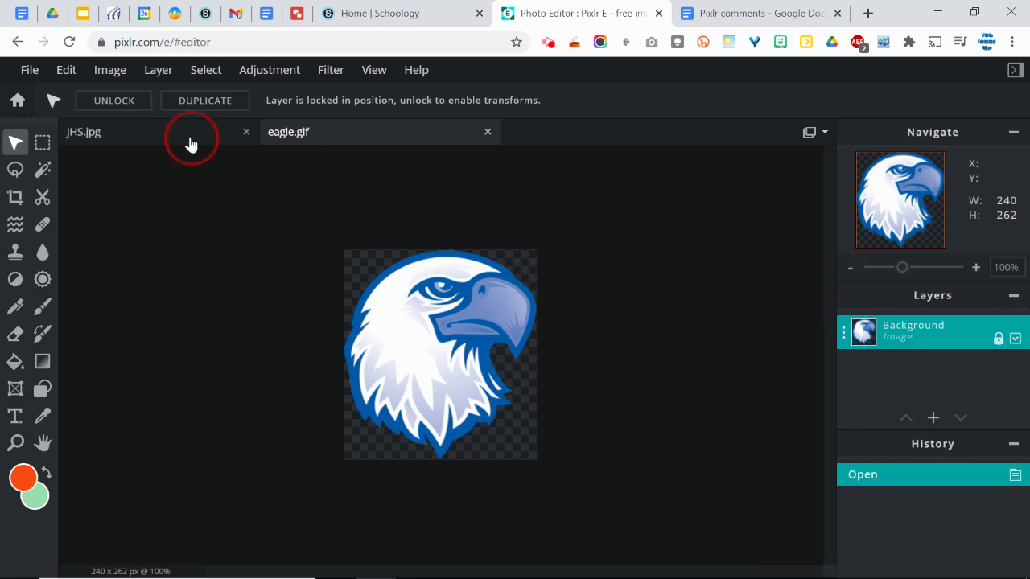
pyautogui.click(350, 133)
pyautogui.hotkey('ctrl', 'a')
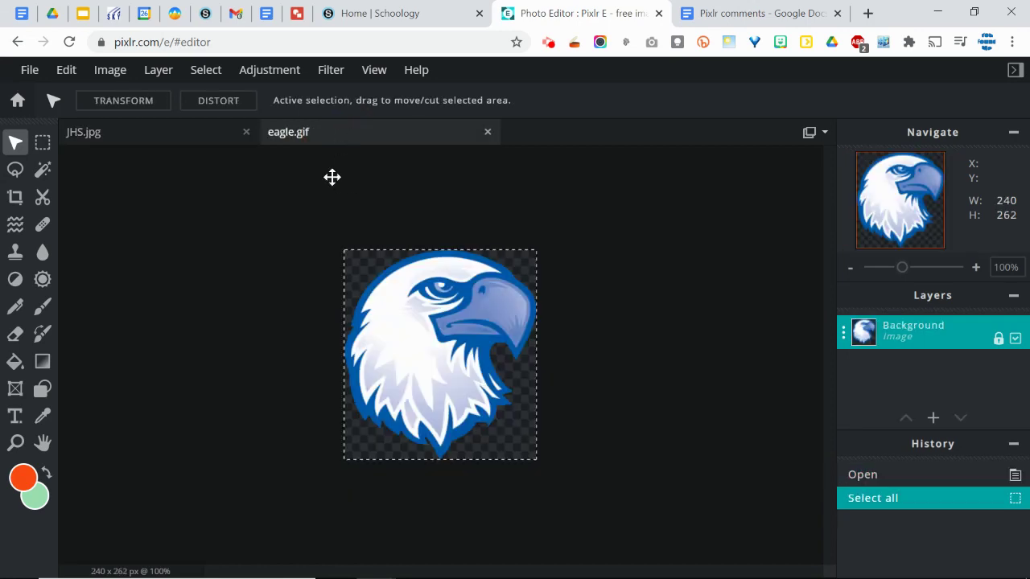
pyautogui.hotkey('ctrl', 'c')
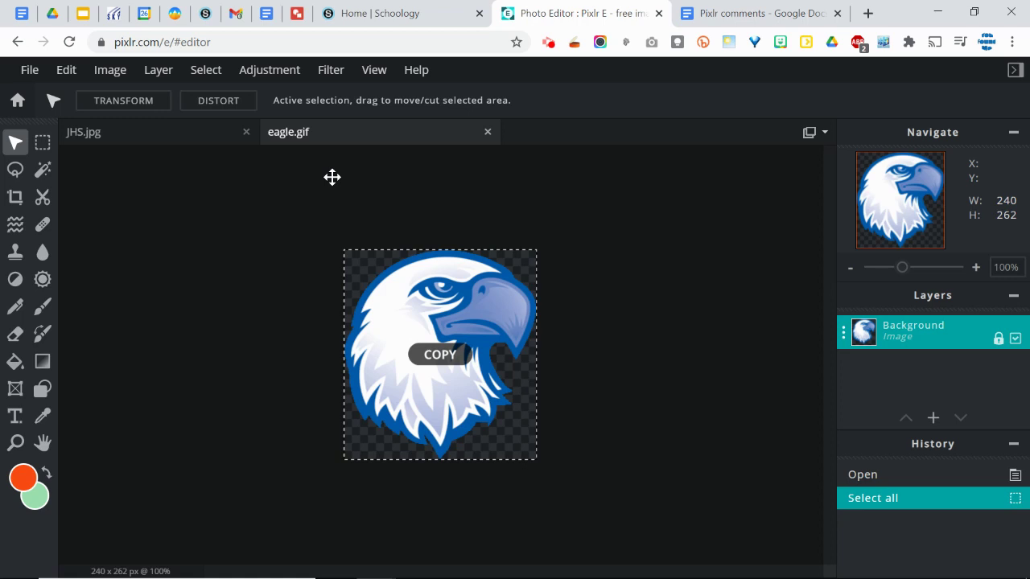
# Paste the eagle into JHS.jpg and rename the new layer from image.png to 'eagle'
pyautogui.click(200, 138)
pyautogui.hotkey('ctrl', 'v')
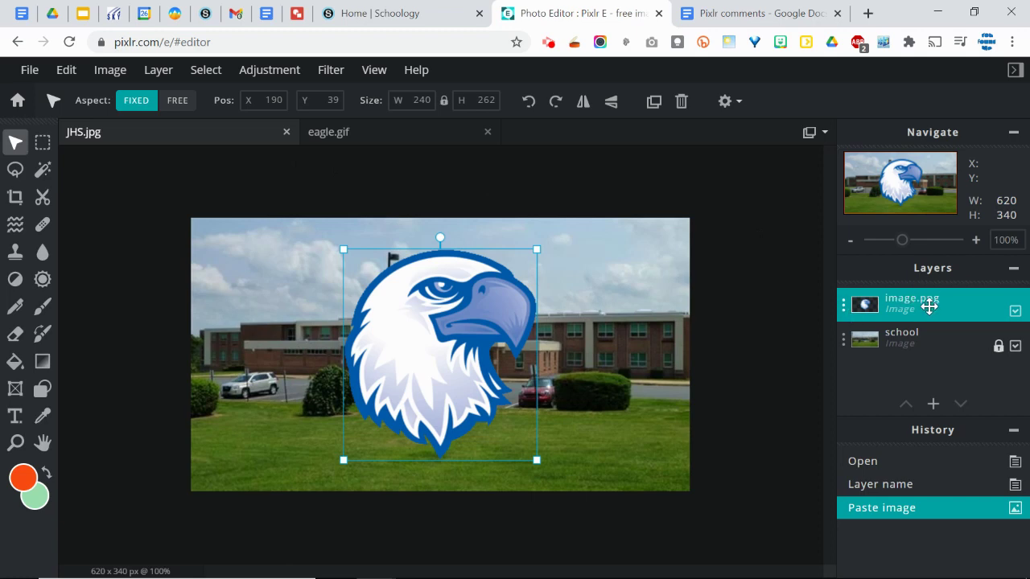
pyautogui.click(844, 305)
pyautogui.click(767, 313)
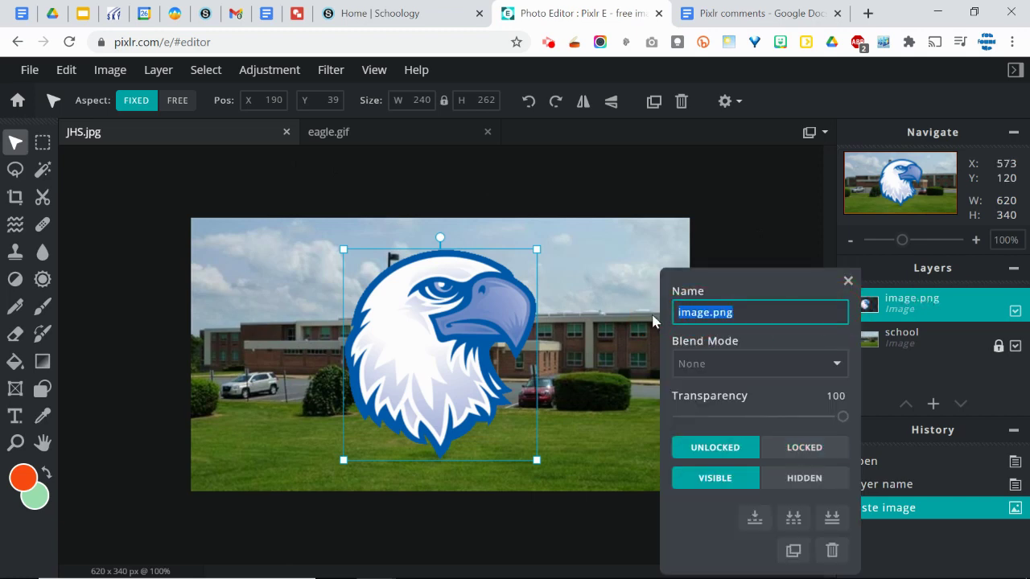
pyautogui.write('eagle')
pyautogui.press('Return')
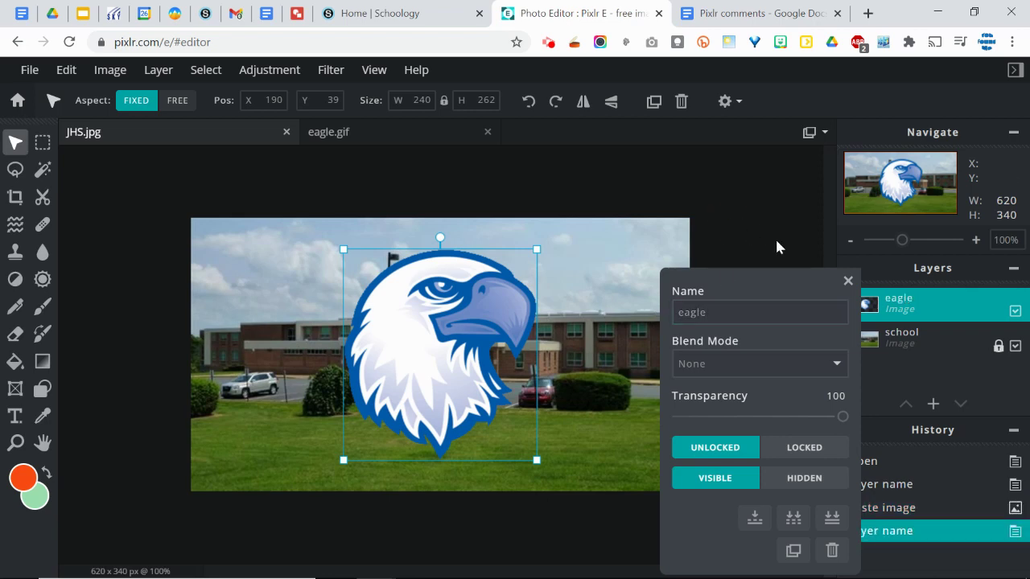
pyautogui.click(848, 281)
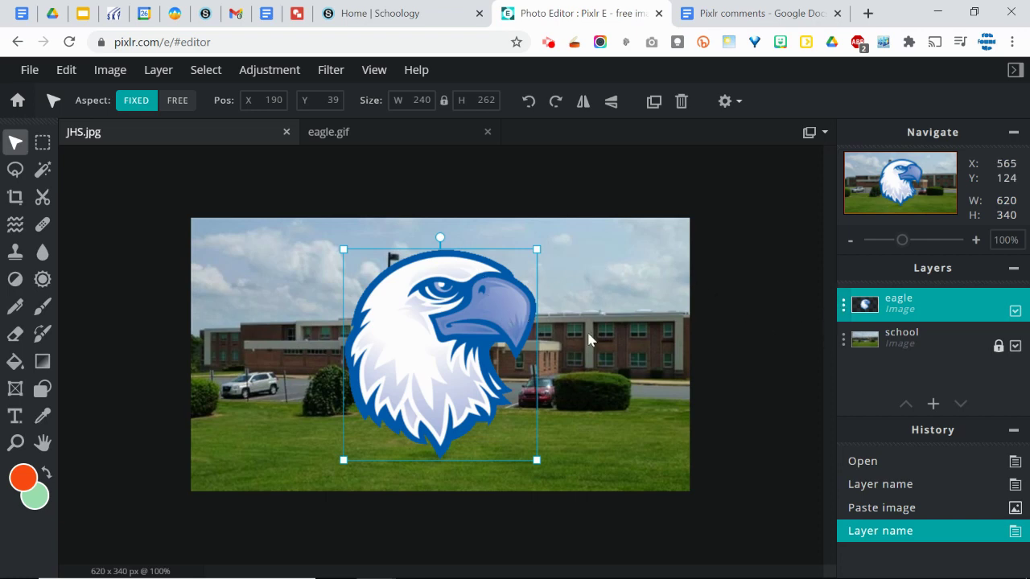
# Try the Lighten and Multiply blend modes on the eagle layer
pyautogui.click(844, 307)
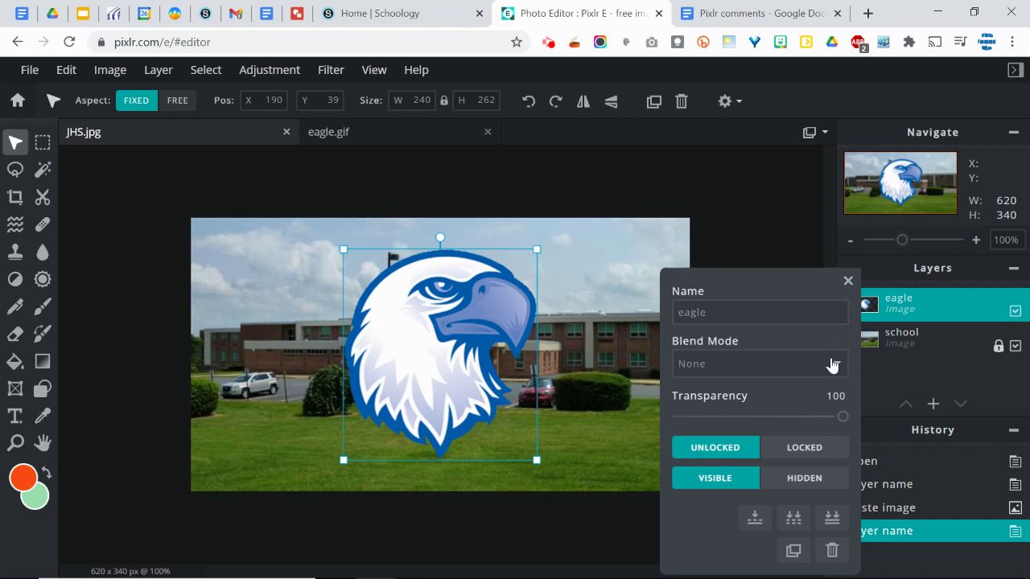
pyautogui.click(832, 365)
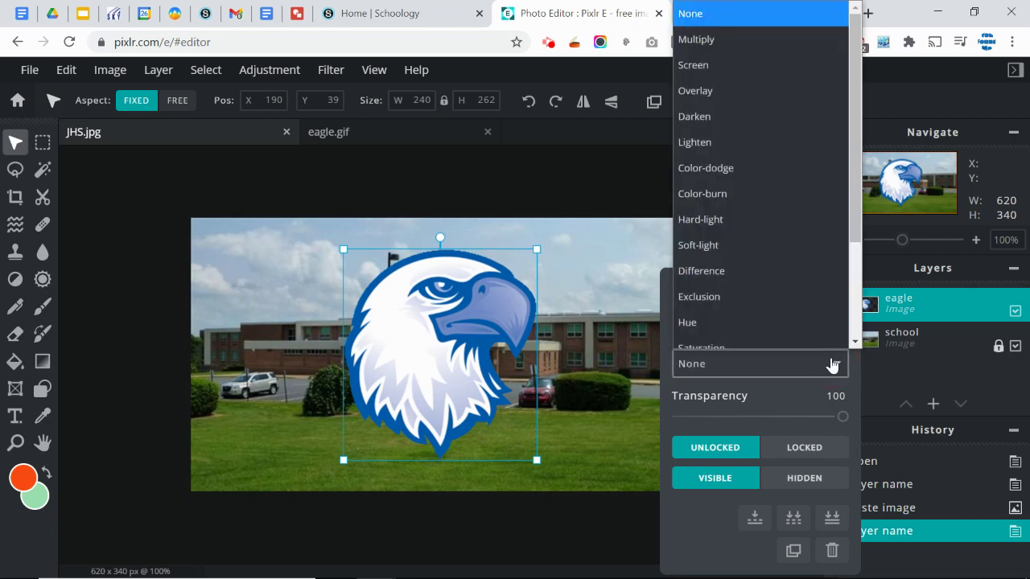
pyautogui.click(830, 135)
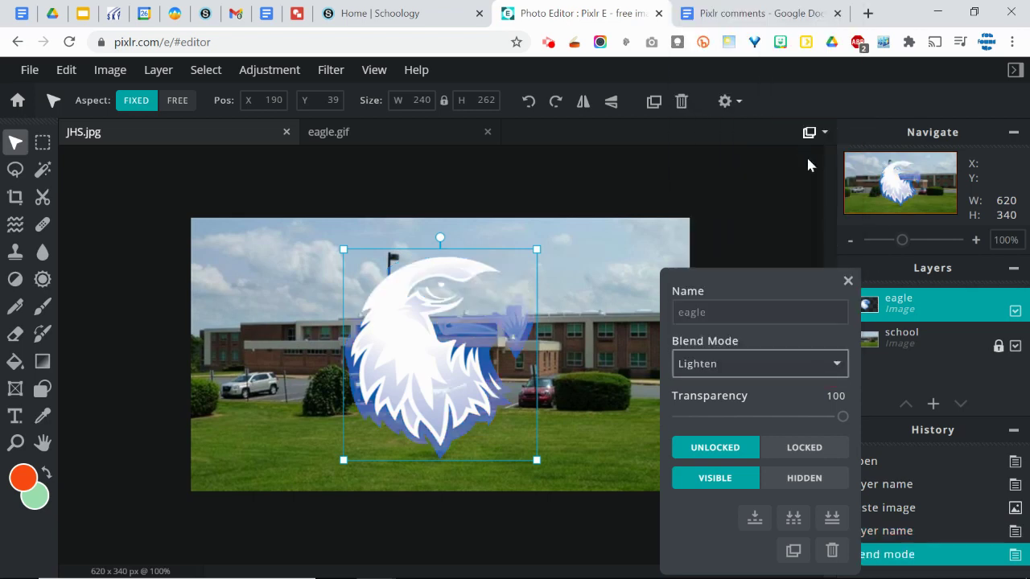
pyautogui.click(813, 371)
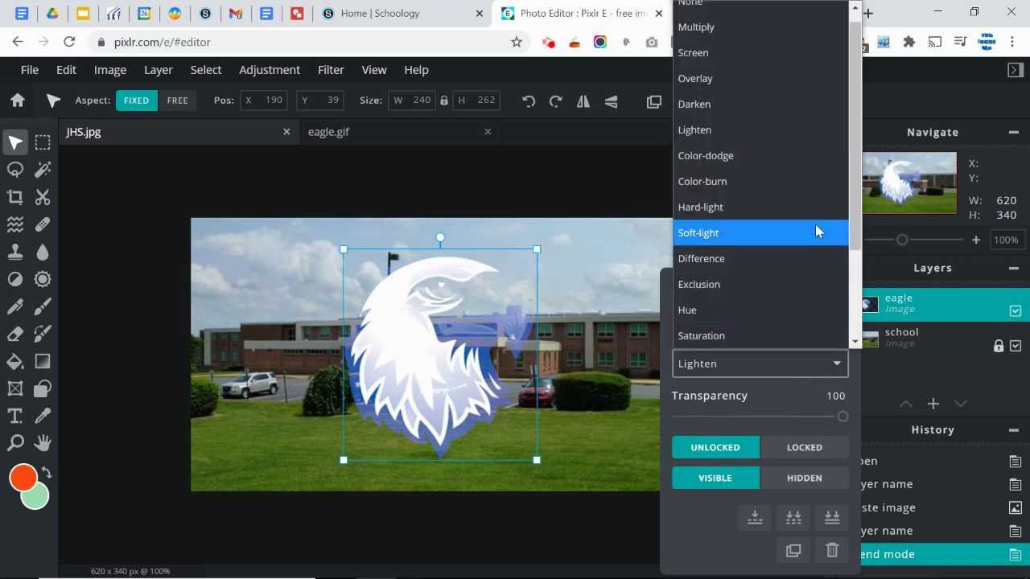
pyautogui.scroll(1, 764, 193)
pyautogui.click(768, 39)
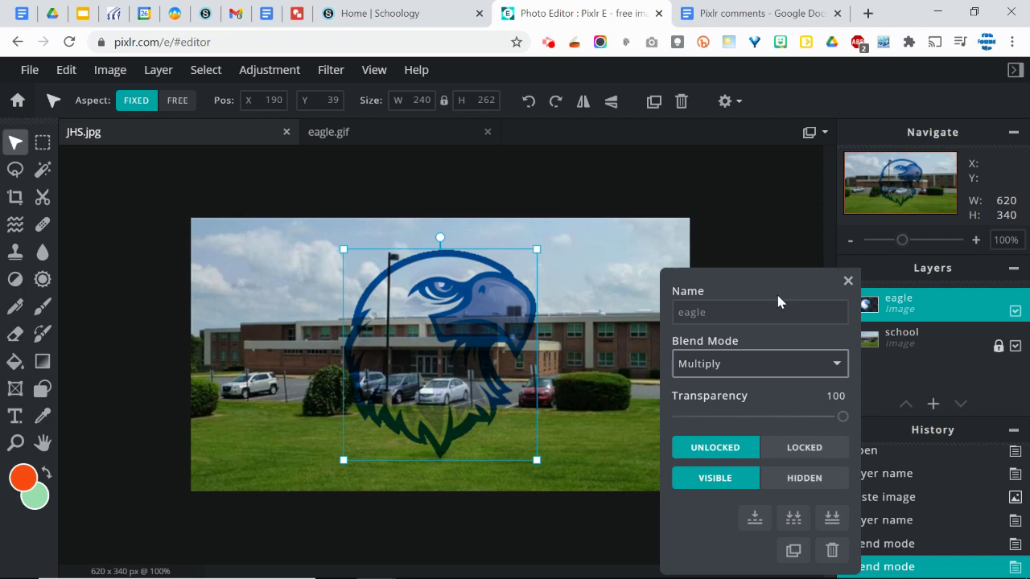
# Try Screen blend mode on the eagle, then set the blend mode back to None
pyautogui.click(802, 366)
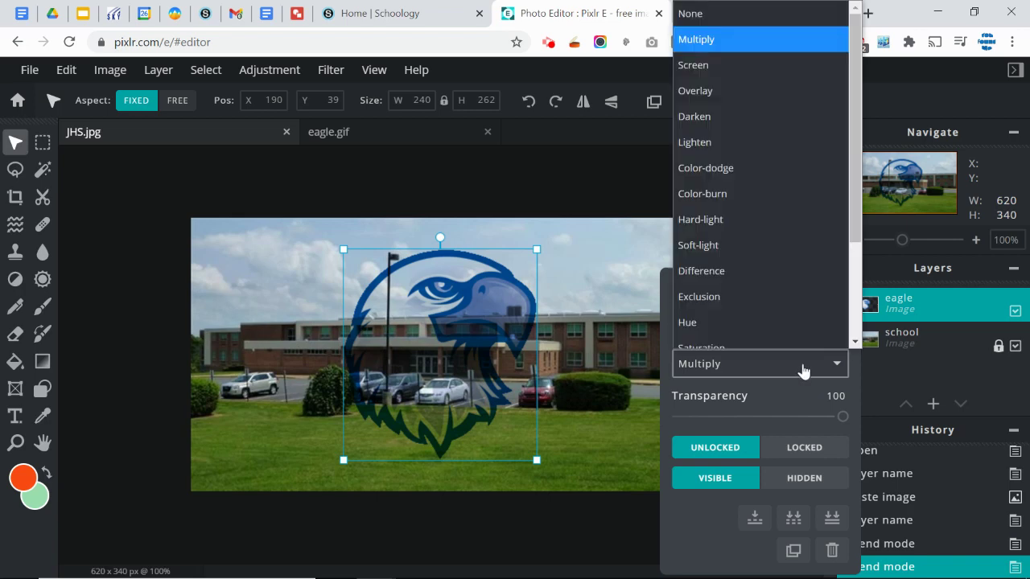
pyautogui.scroll(-1, 784, 83)
pyautogui.click(777, 66)
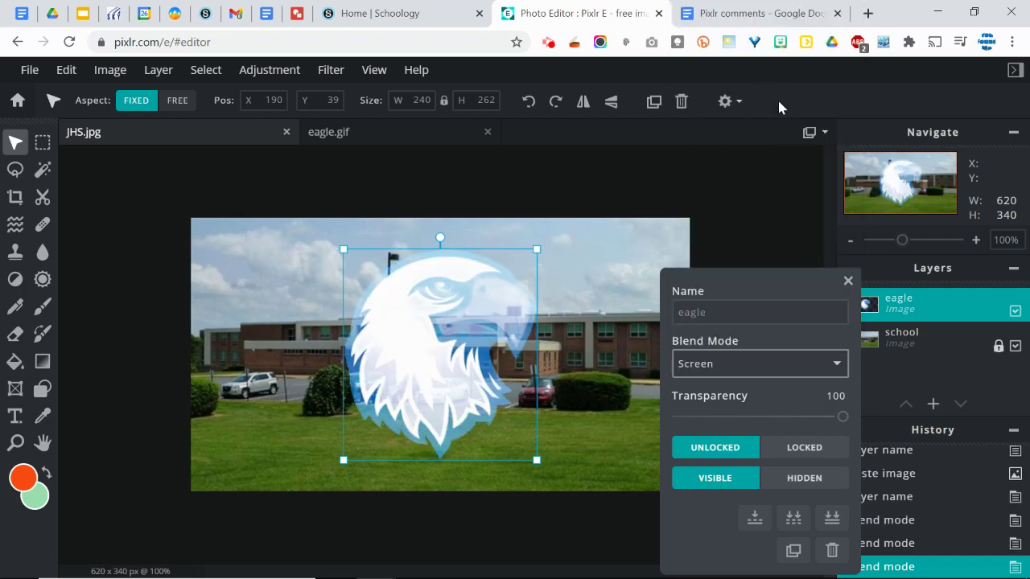
pyautogui.click(804, 369)
pyautogui.press('Up')
pyautogui.press('Up')
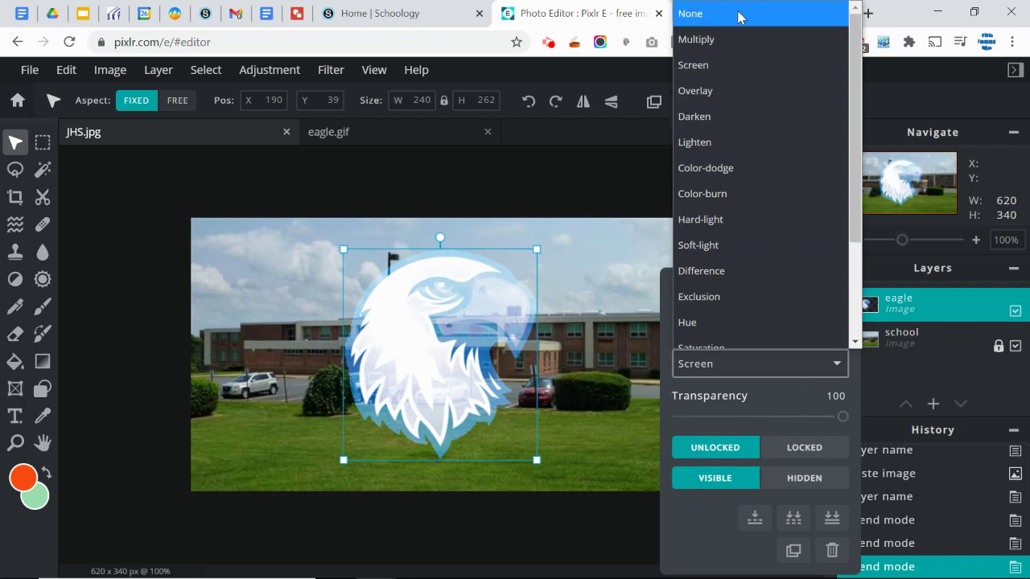
pyautogui.press('Return')
# Try Saturation blend mode on the eagle, then scroll the blend list back up toward None
pyautogui.click(799, 370)
pyautogui.scroll(-1, 799, 347)
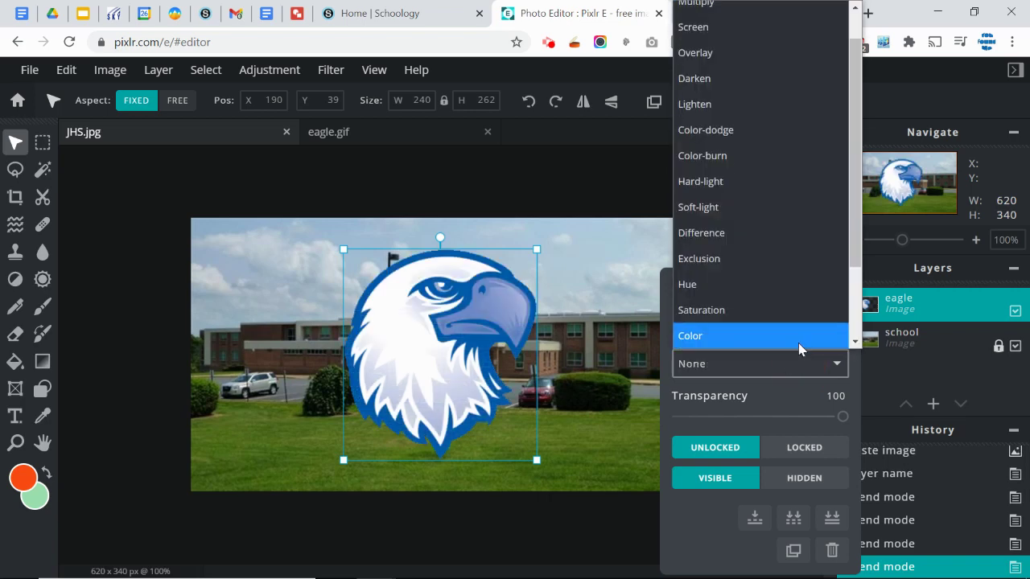
pyautogui.scroll(-1, 853, 259)
pyautogui.scroll(-1, 861, 272)
pyautogui.click(800, 249)
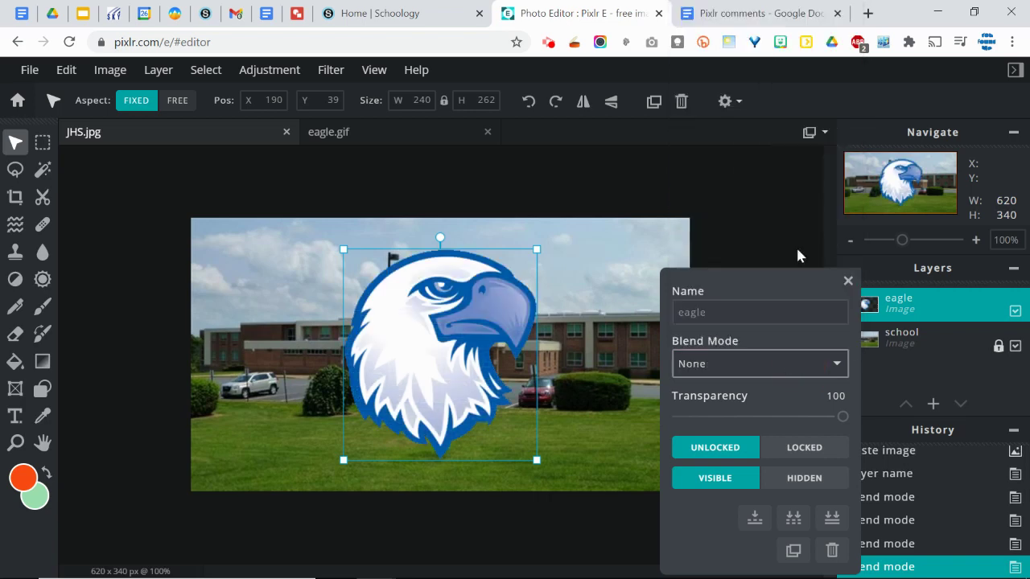
pyautogui.click(800, 364)
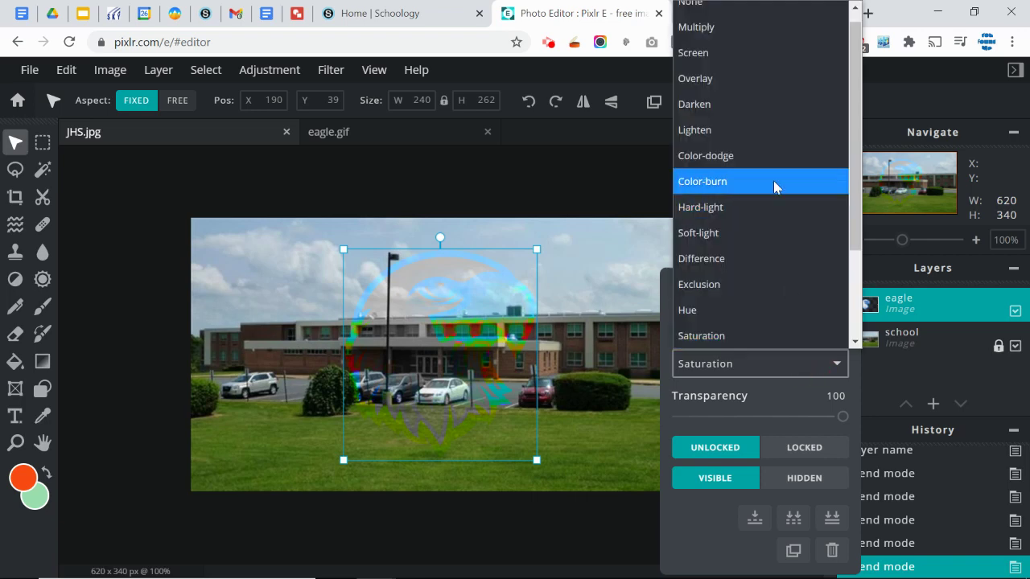
pyautogui.scroll(1, 772, 36)
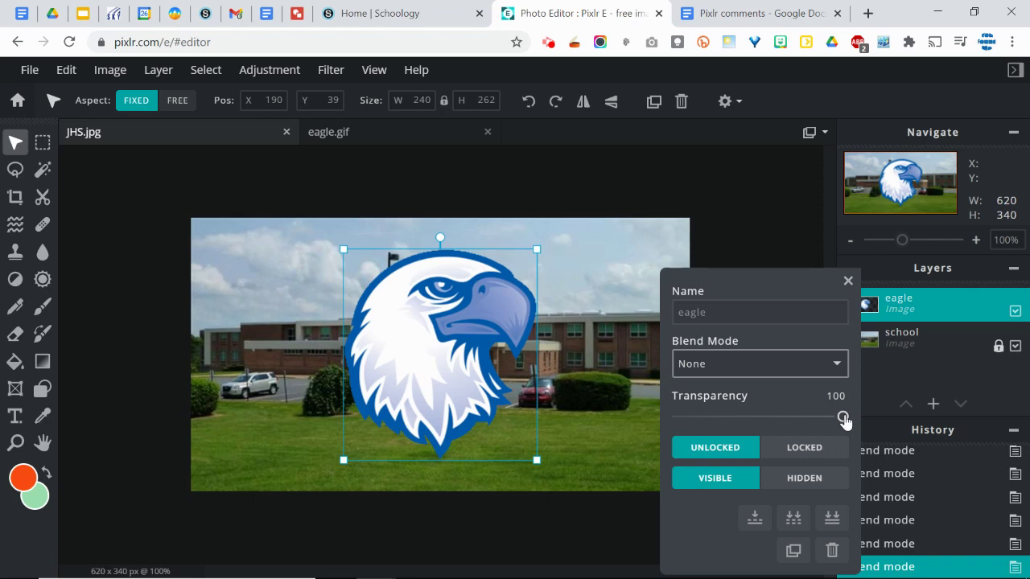
# Lower the eagle layer's transparency from 100 to 38
pyautogui.moveTo(843, 417); pyautogui.dragTo(741, 418)
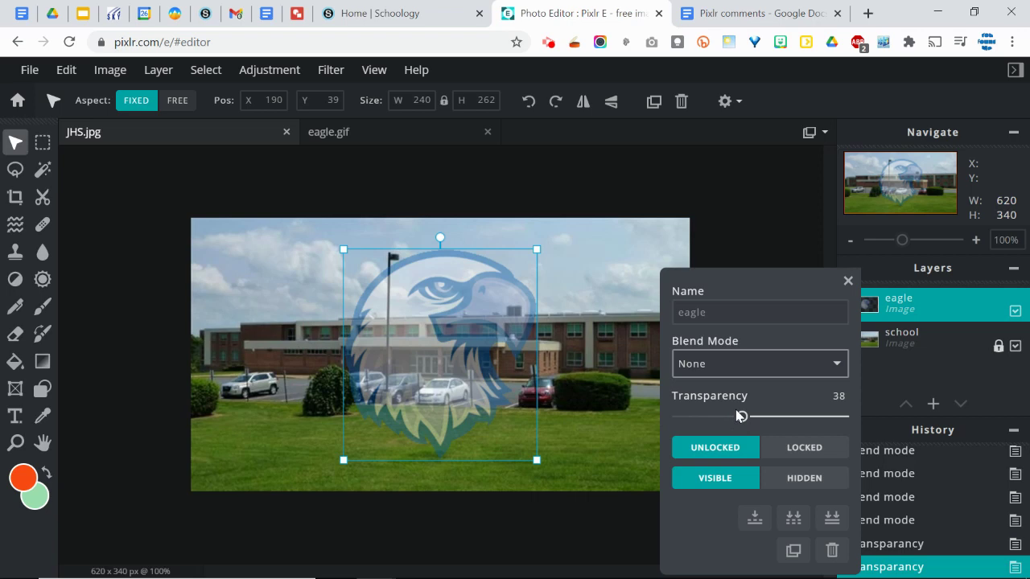
# Toggle the school layer between UNLOCKED and LOCKED several times, ending LOCKED
pyautogui.click(846, 280)
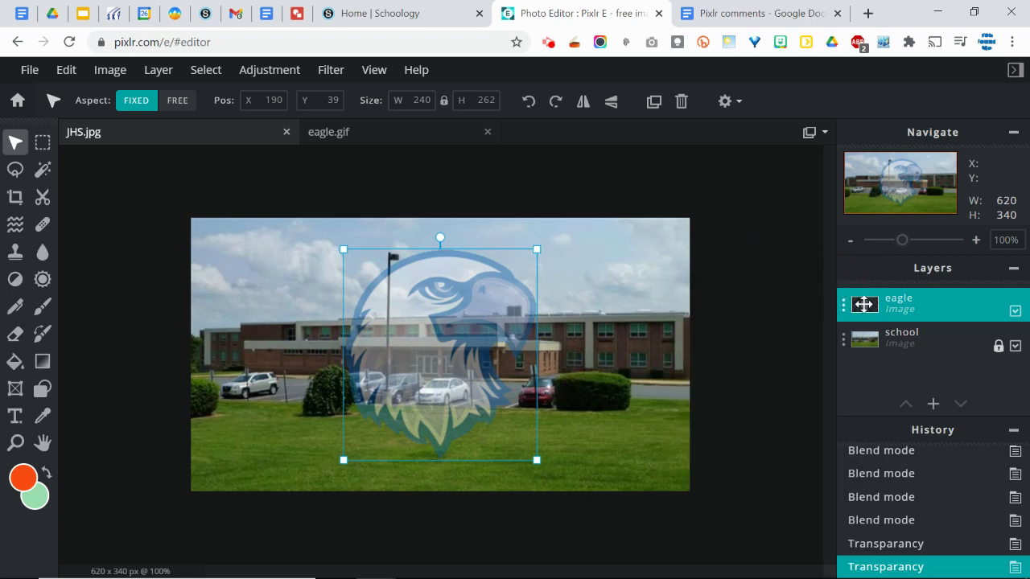
pyautogui.click(998, 349)
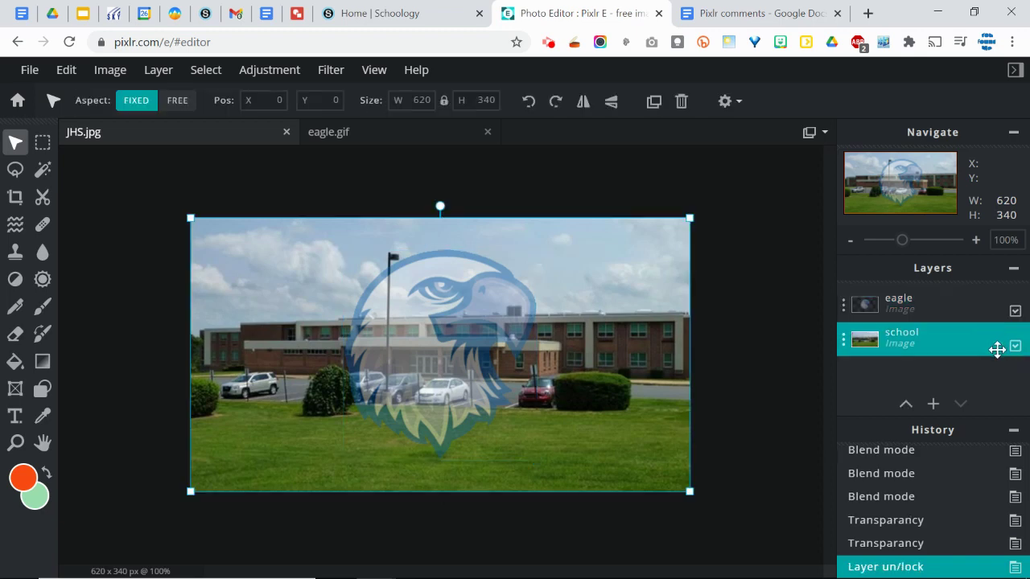
pyautogui.click(845, 346)
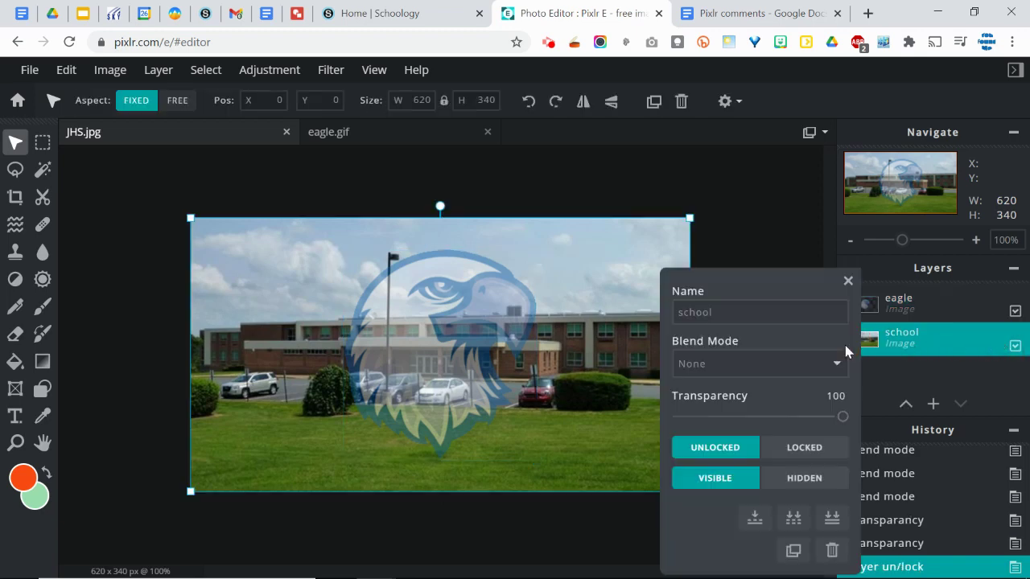
pyautogui.click(796, 449)
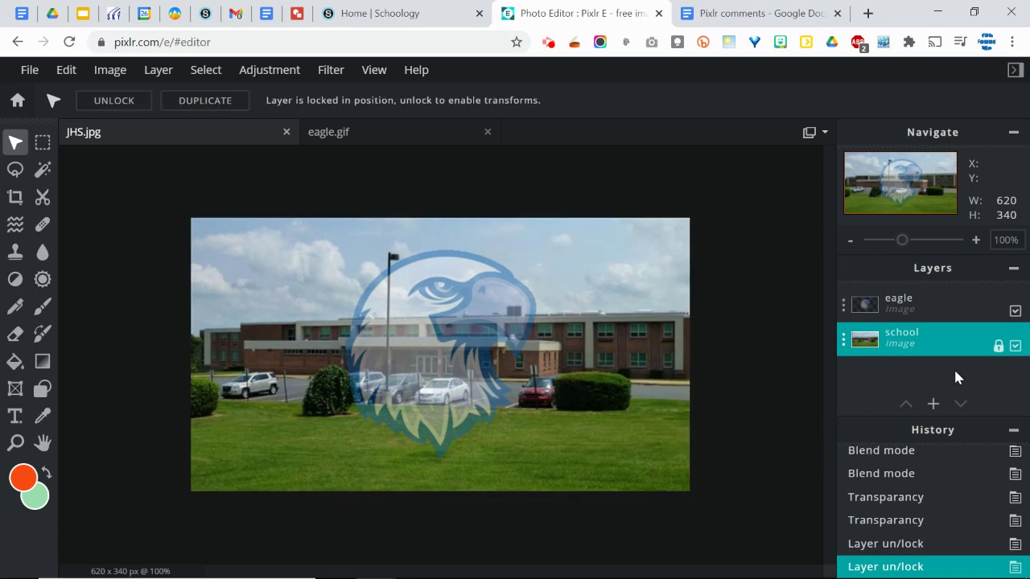
pyautogui.click(843, 339)
pyautogui.click(734, 449)
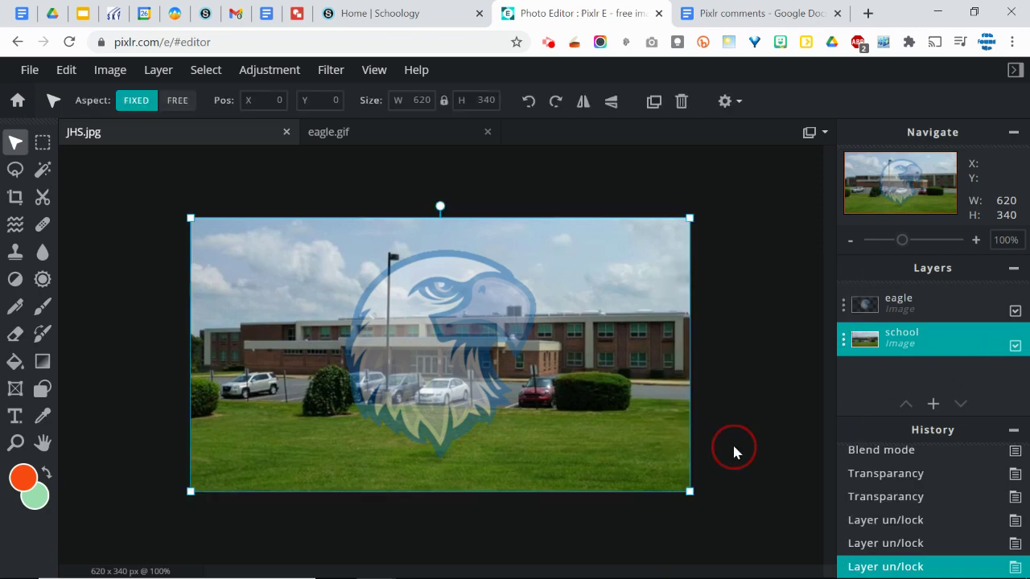
pyautogui.click(844, 339)
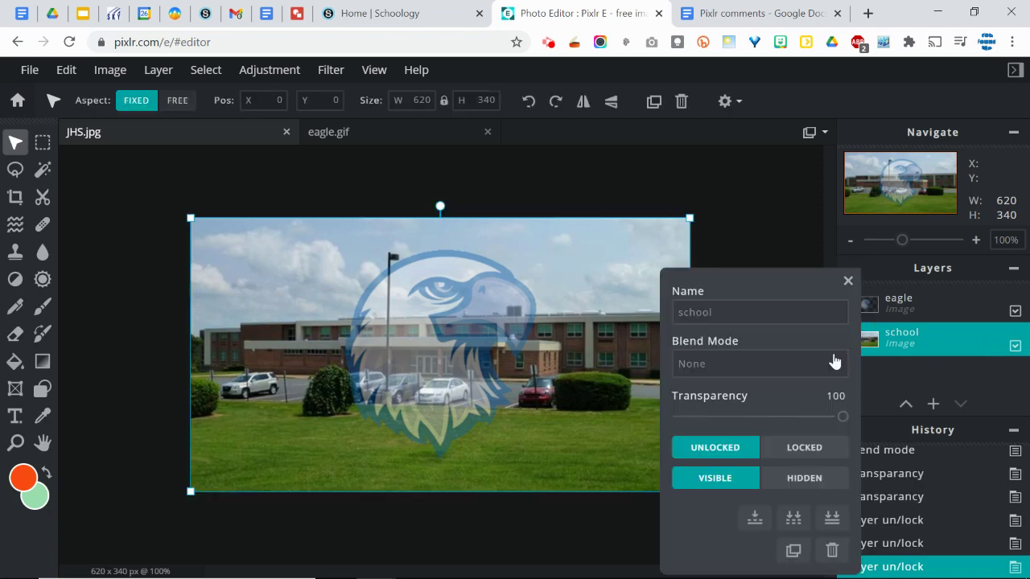
pyautogui.click(809, 452)
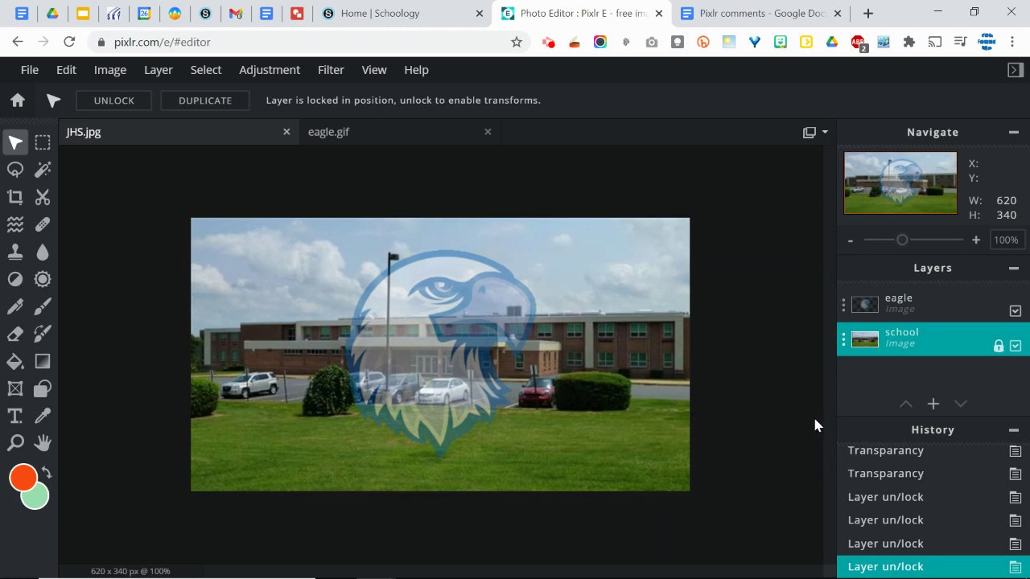
# Toggle the school layer between HIDDEN and VISIBLE several times, ending VISIBLE
pyautogui.click(844, 340)
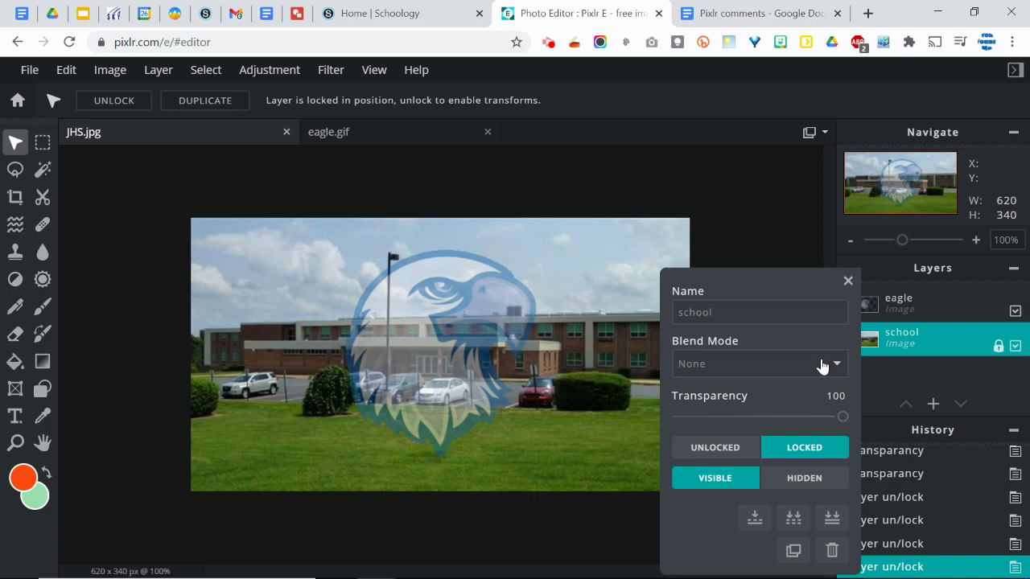
pyautogui.click(802, 479)
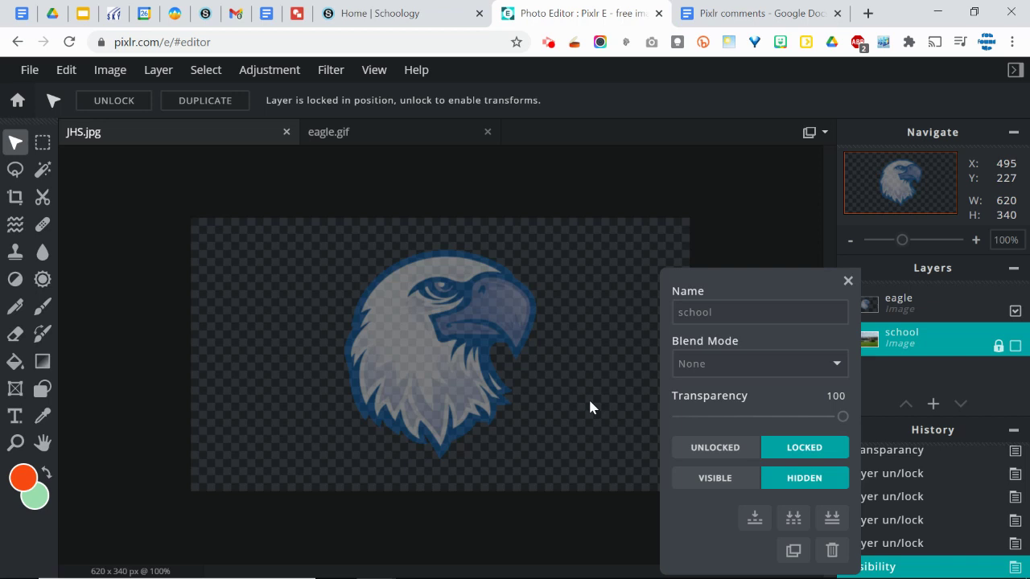
pyautogui.click(713, 478)
pyautogui.click(785, 486)
pyautogui.click(729, 482)
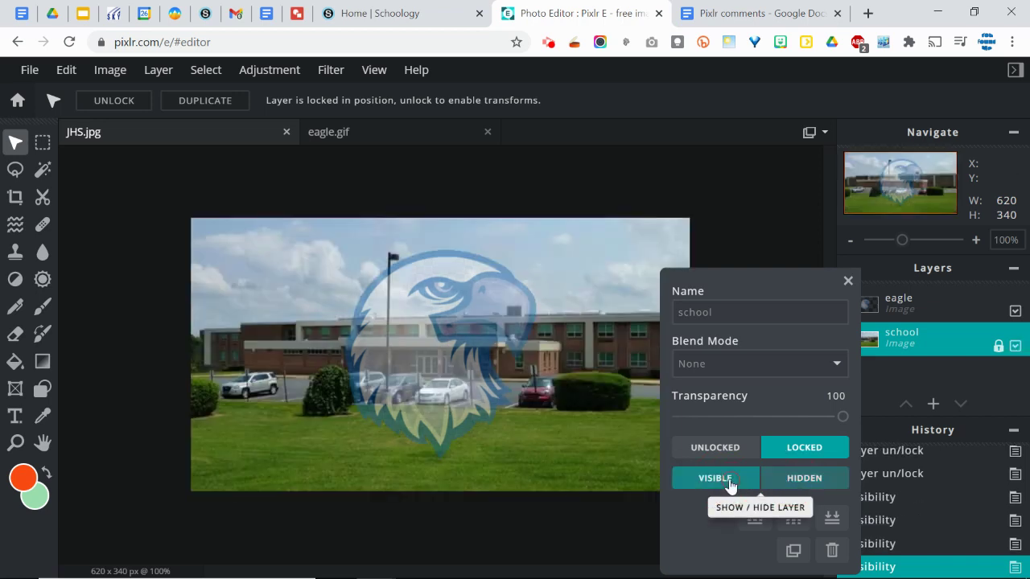
pyautogui.click(795, 478)
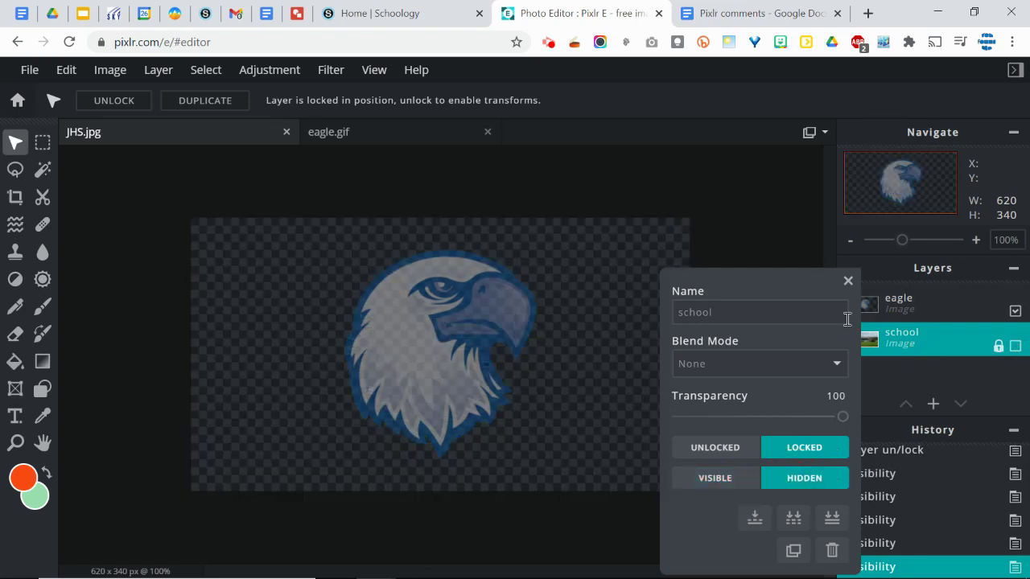
pyautogui.click(1016, 348)
pyautogui.click(1015, 348)
pyautogui.click(1015, 348)
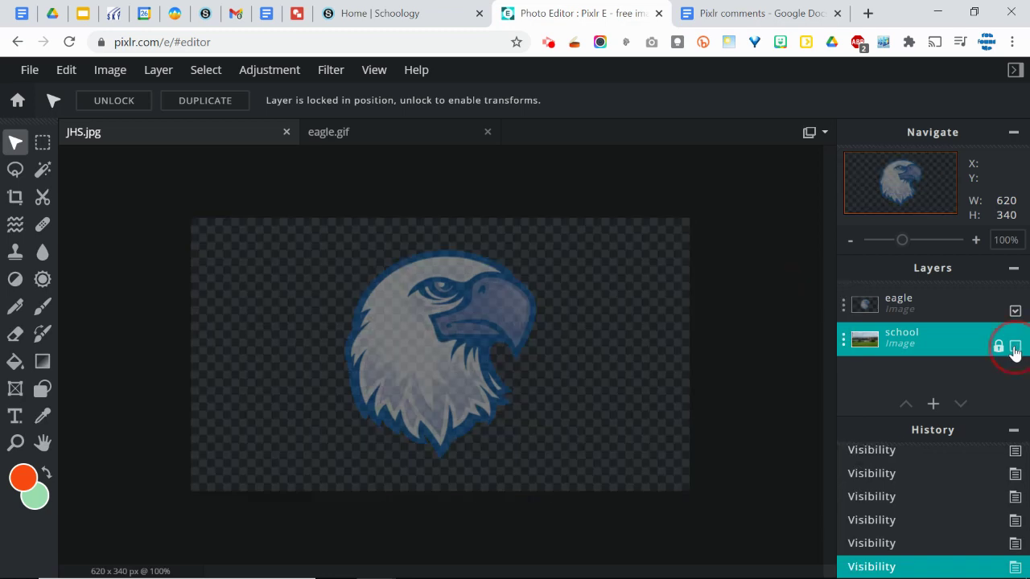
pyautogui.click(843, 340)
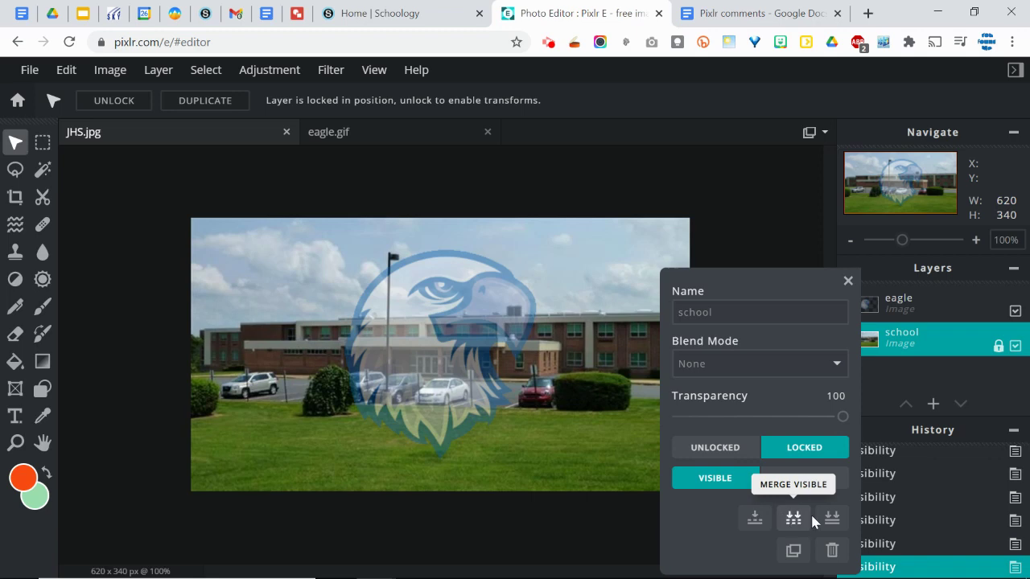
# Try Merge Down and Merge Visible on the layers, then undo the merge with Ctrl+Z
pyautogui.click(756, 519)
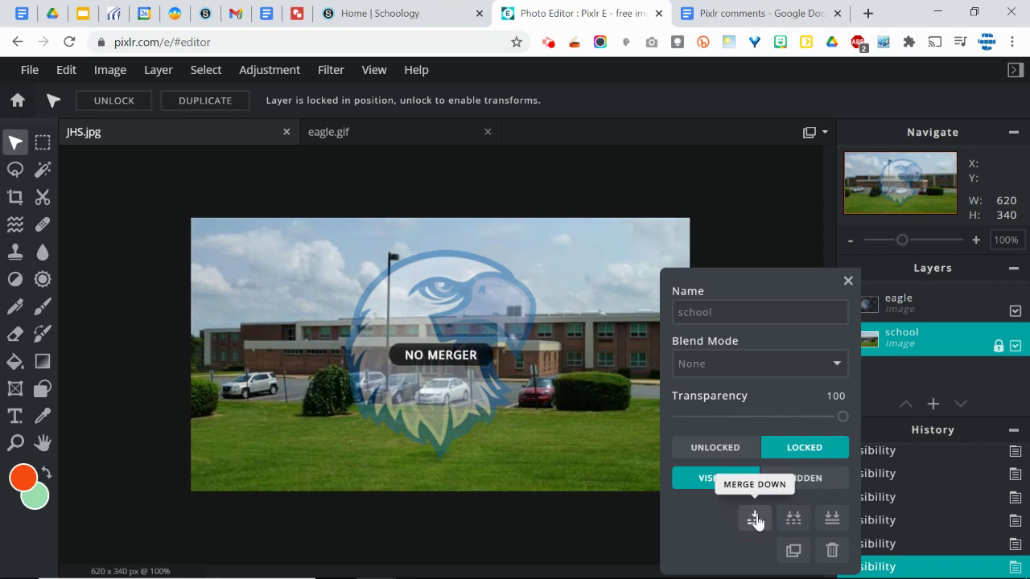
pyautogui.click(787, 519)
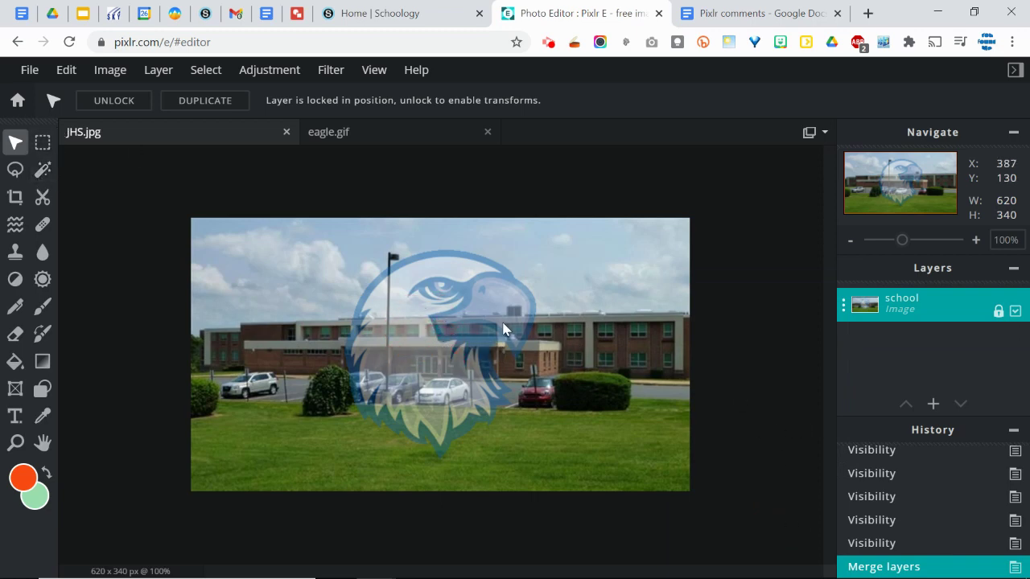
pyautogui.hotkey('ctrl', 'z')
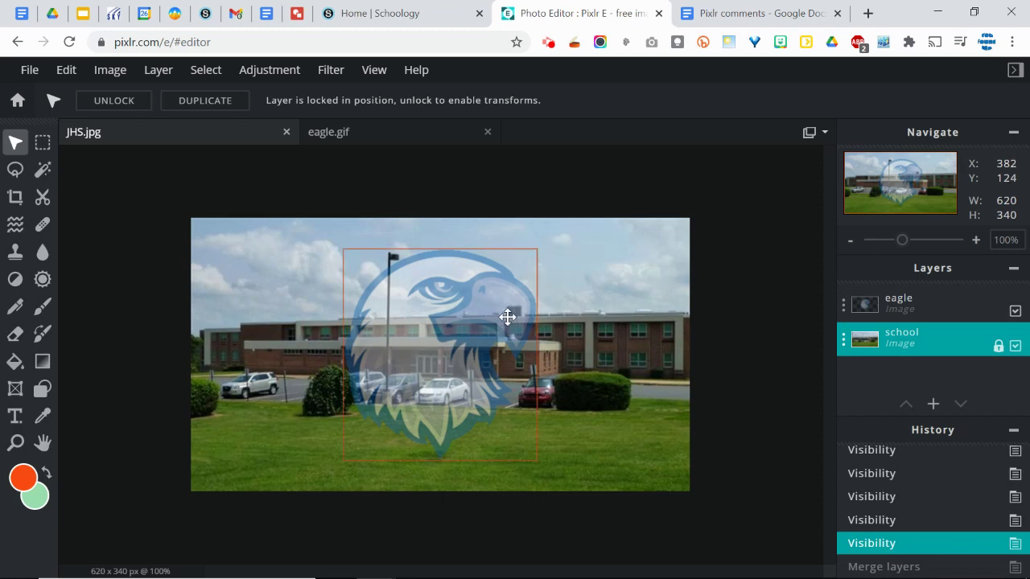
pyautogui.click(842, 339)
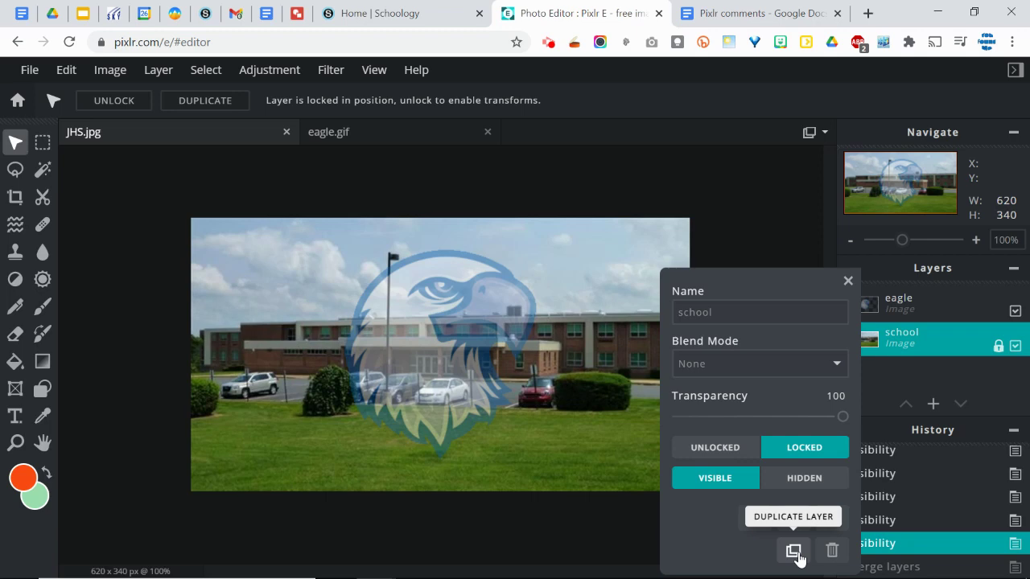
pyautogui.click(877, 301)
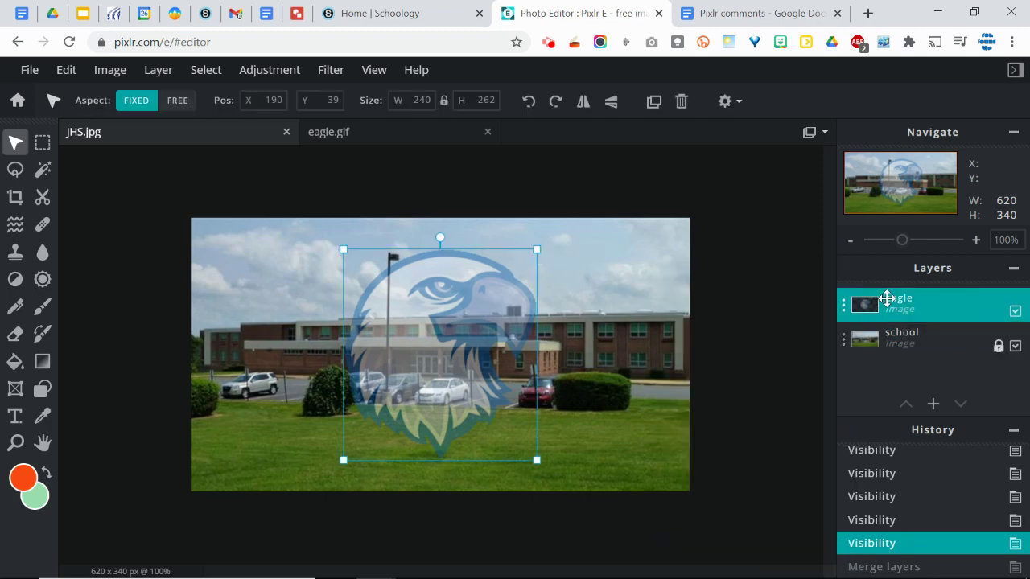
pyautogui.click(849, 308)
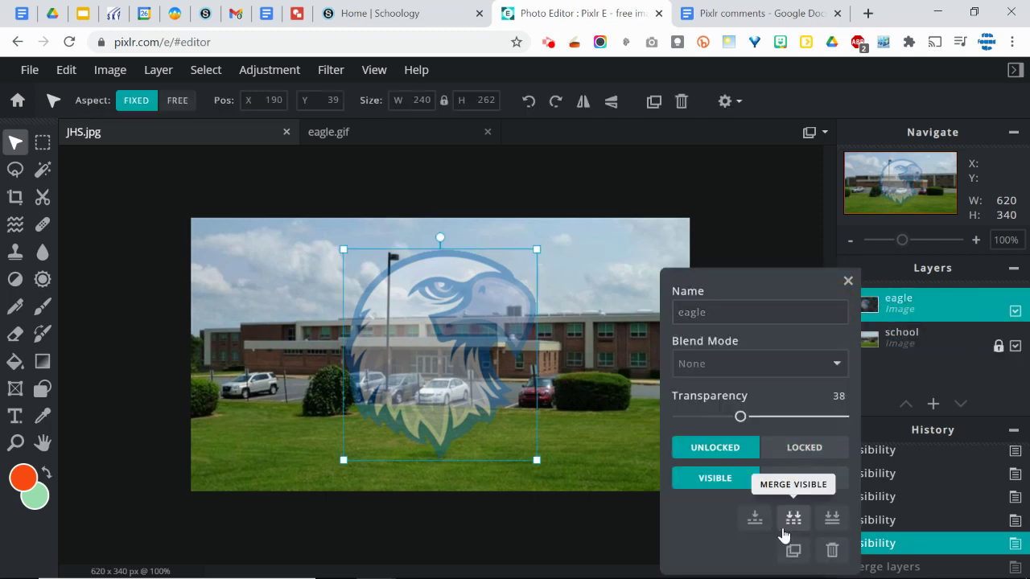
pyautogui.click(793, 552)
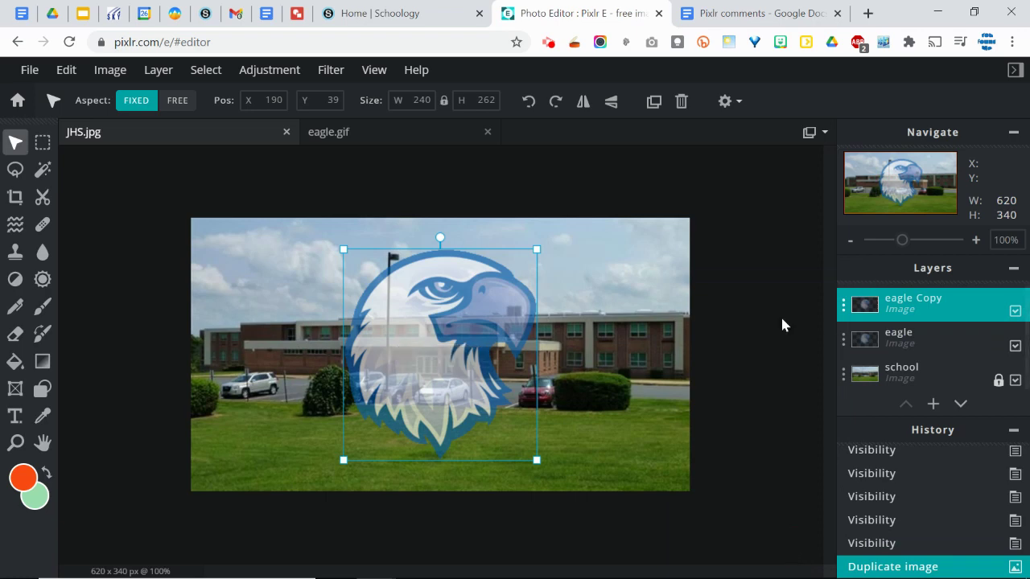
pyautogui.moveTo(454, 321); pyautogui.dragTo(611, 322)
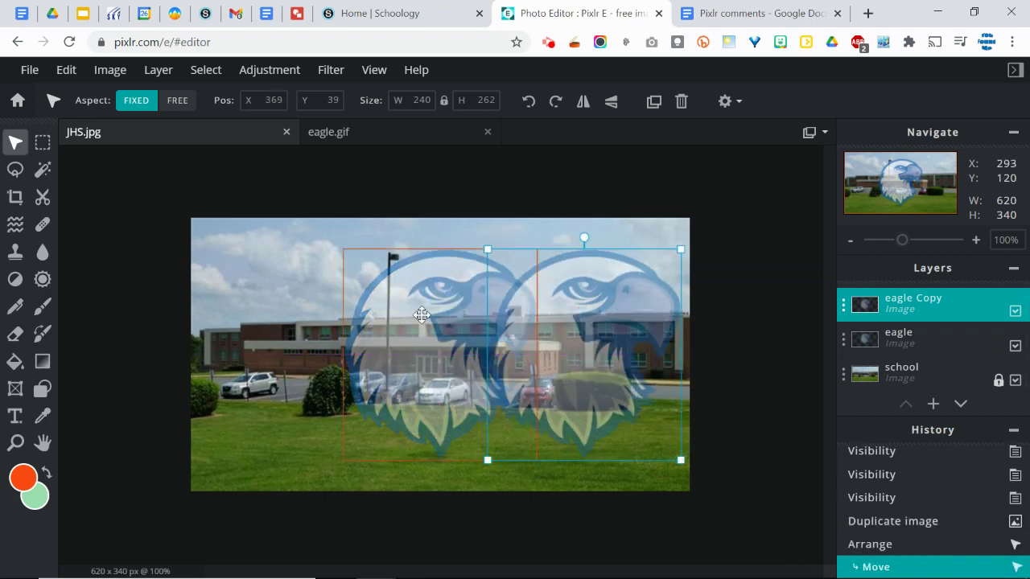
pyautogui.moveTo(423, 300); pyautogui.dragTo(343, 302)
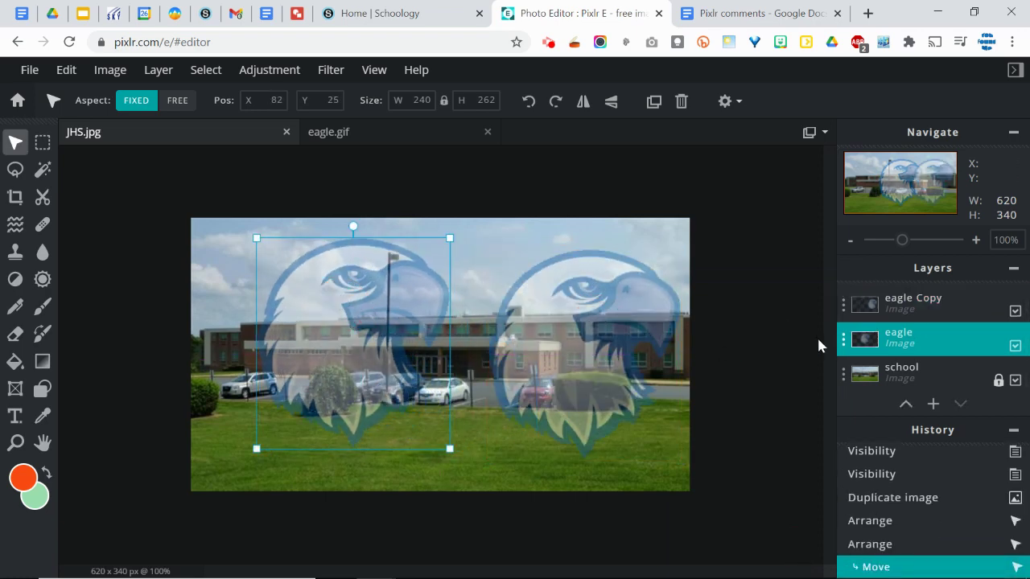
pyautogui.hotkey('ctrl', 'z')
pyautogui.hotkey('ctrl', 'z')
pyautogui.hotkey('ctrl', 'z')
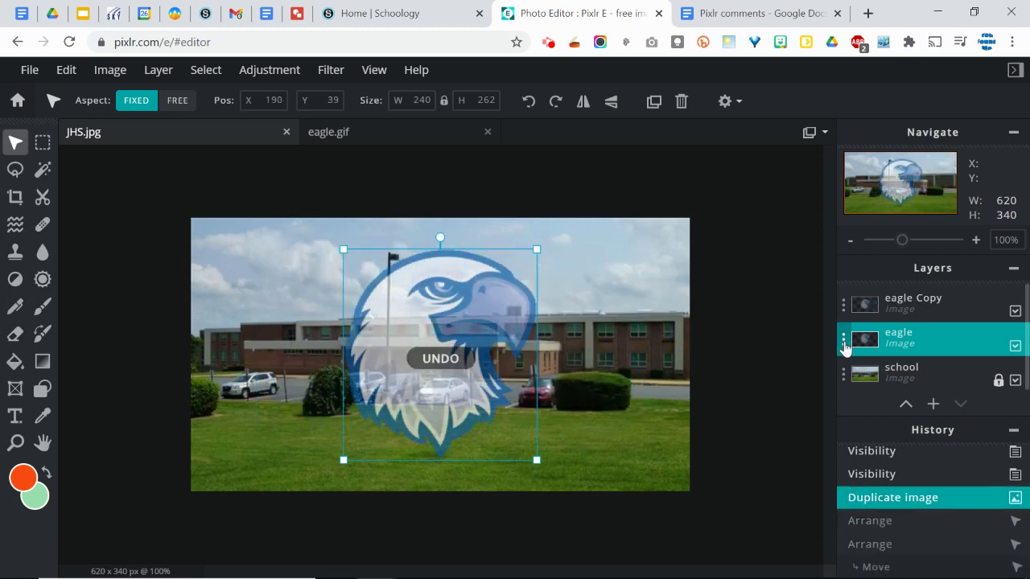
pyautogui.hotkey('ctrl', 'z')
pyautogui.click(843, 312)
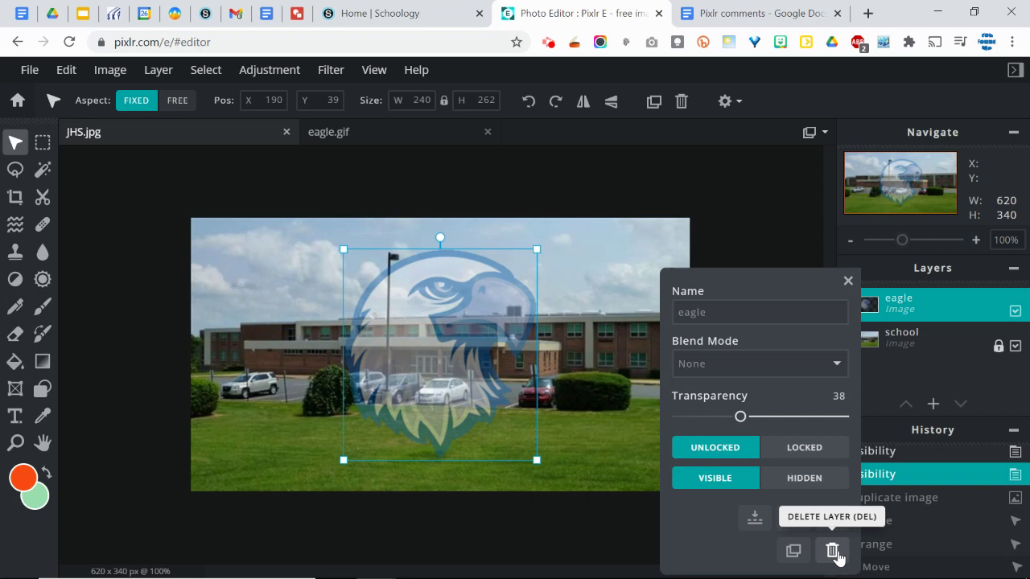
pyautogui.click(832, 550)
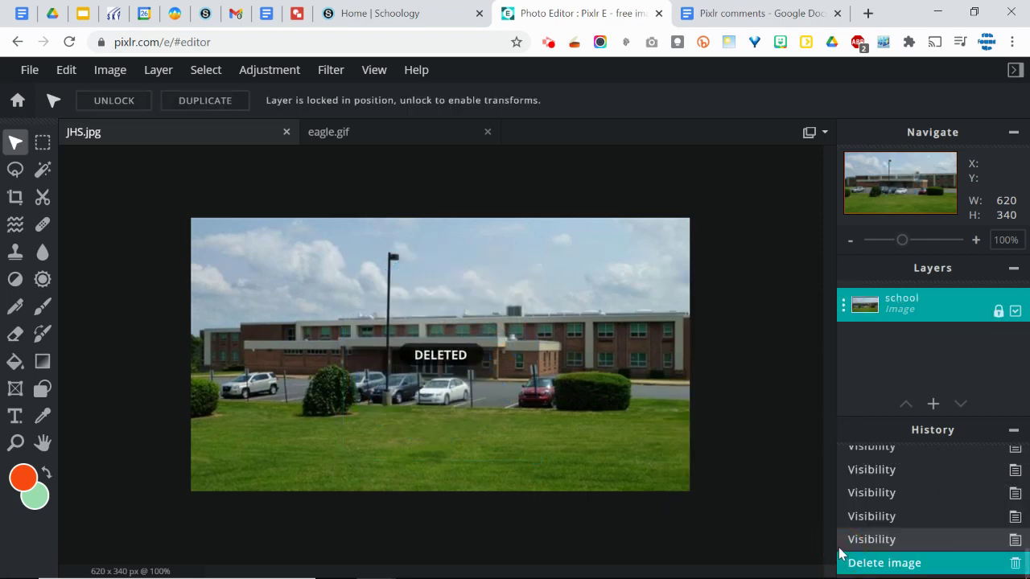
pyautogui.press('Delete')
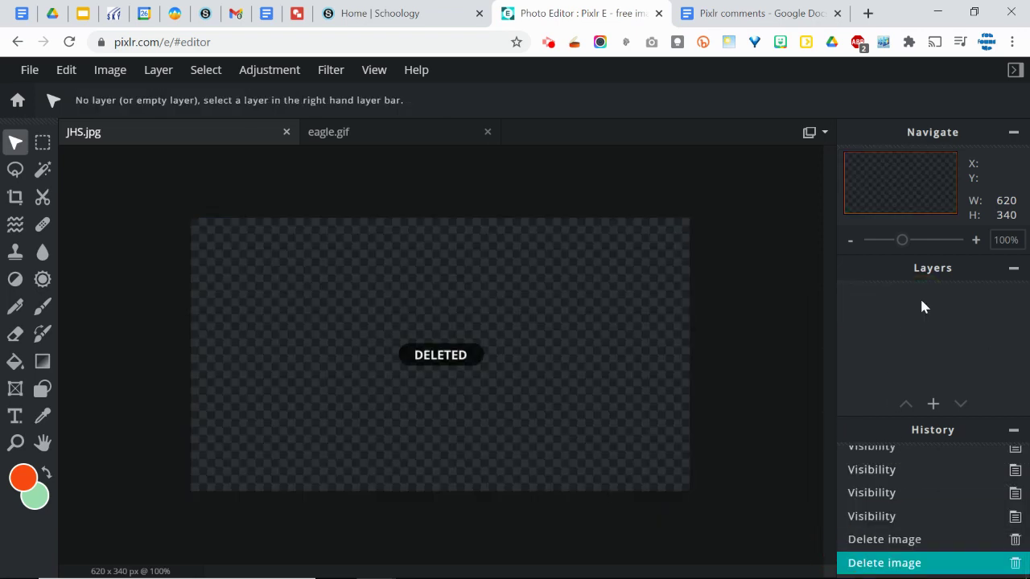
pyautogui.hotkey('ctrl', 'z')
pyautogui.hotkey('ctrl', 'z')
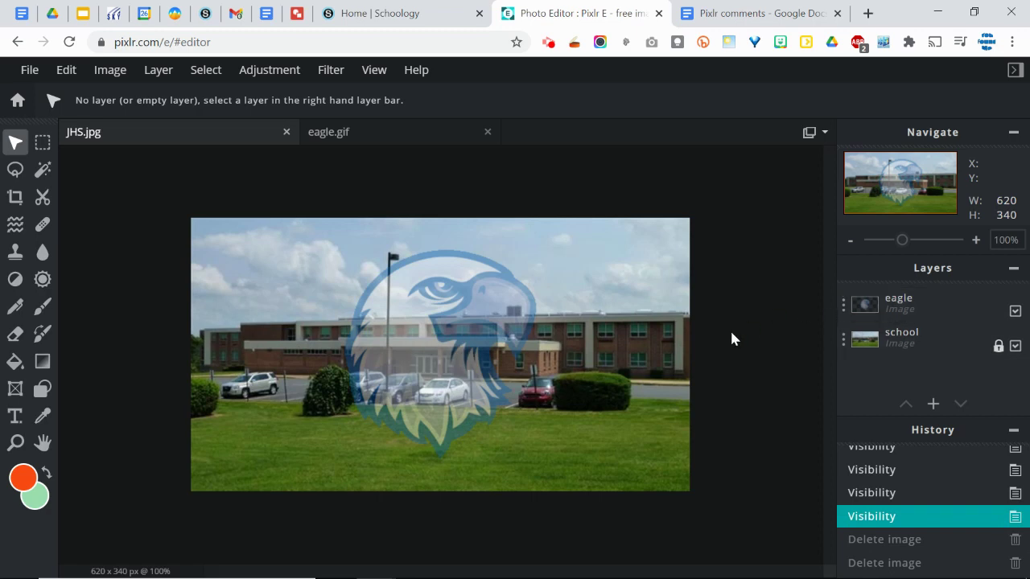
pyautogui.click(469, 314)
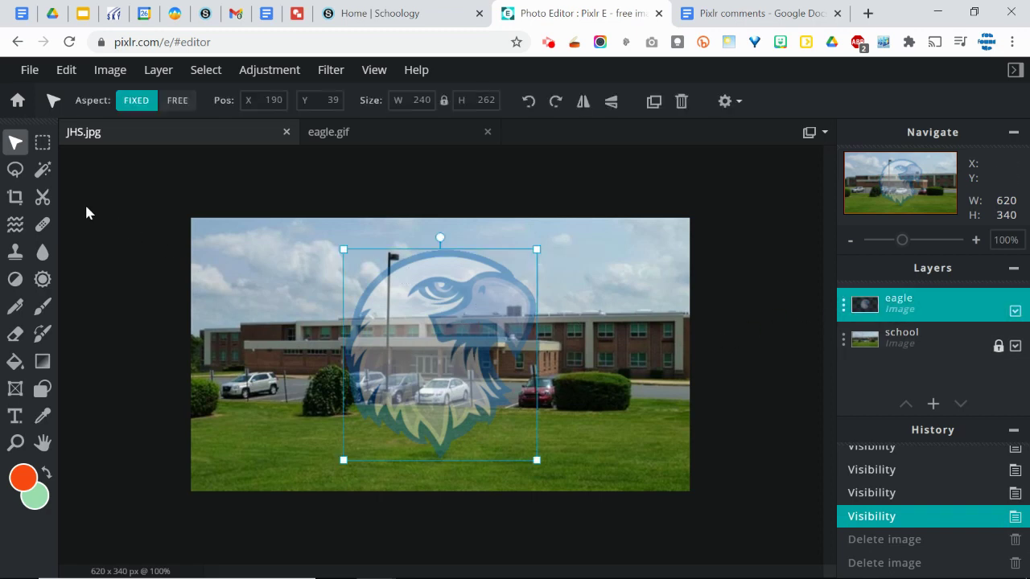
# Shrink the eagle to about 83×86 pixels and move it to the top-left corner at 0, 0
pyautogui.moveTo(341, 249); pyautogui.dragTo(437, 363)
pyautogui.moveTo(481, 409); pyautogui.dragTo(641, 437)
pyautogui.moveTo(592, 395); pyautogui.dragTo(622, 421)
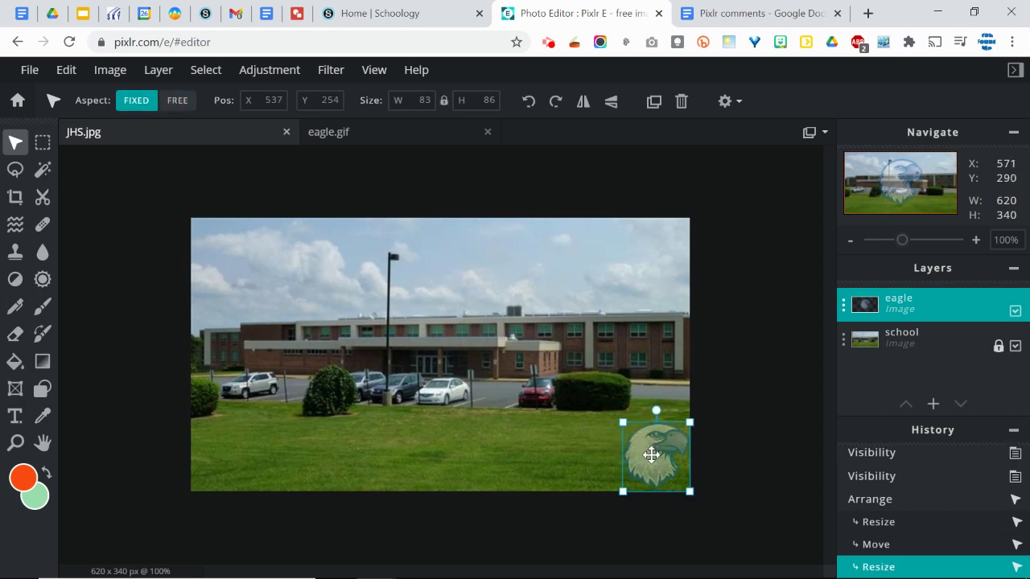
pyautogui.moveTo(650, 456); pyautogui.dragTo(649, 260)
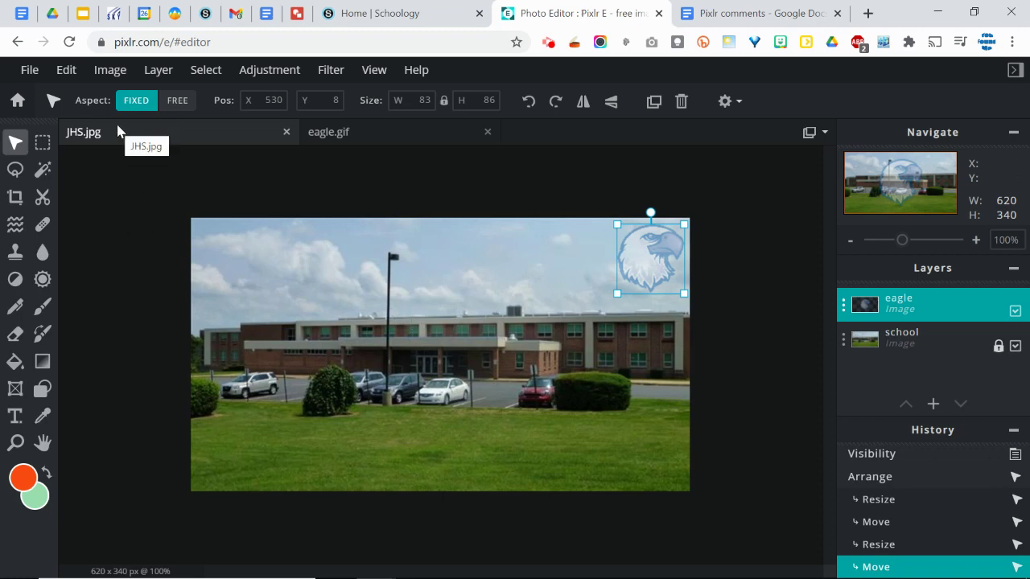
pyautogui.click(480, 288)
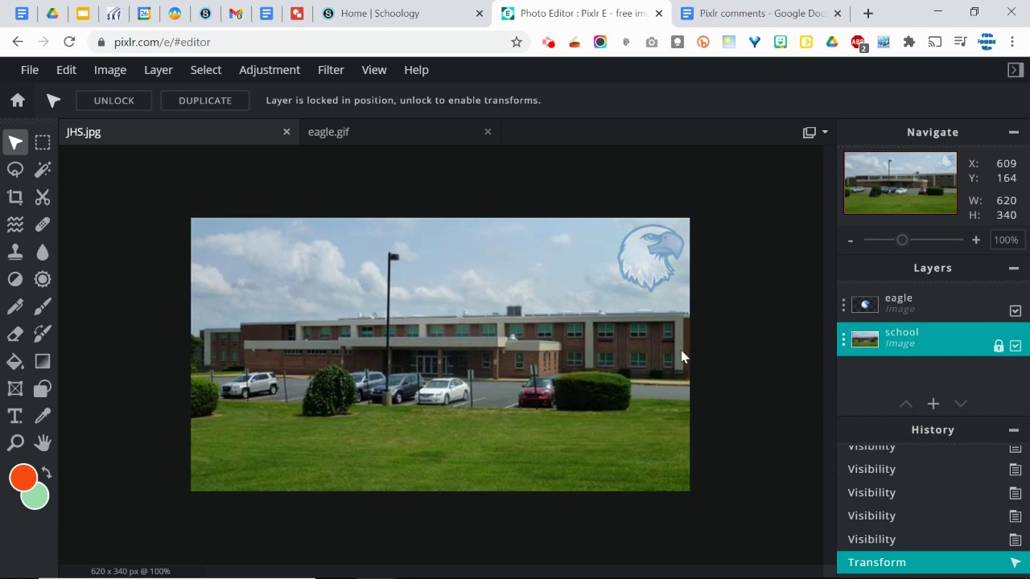
pyautogui.moveTo(644, 277); pyautogui.dragTo(229, 250)
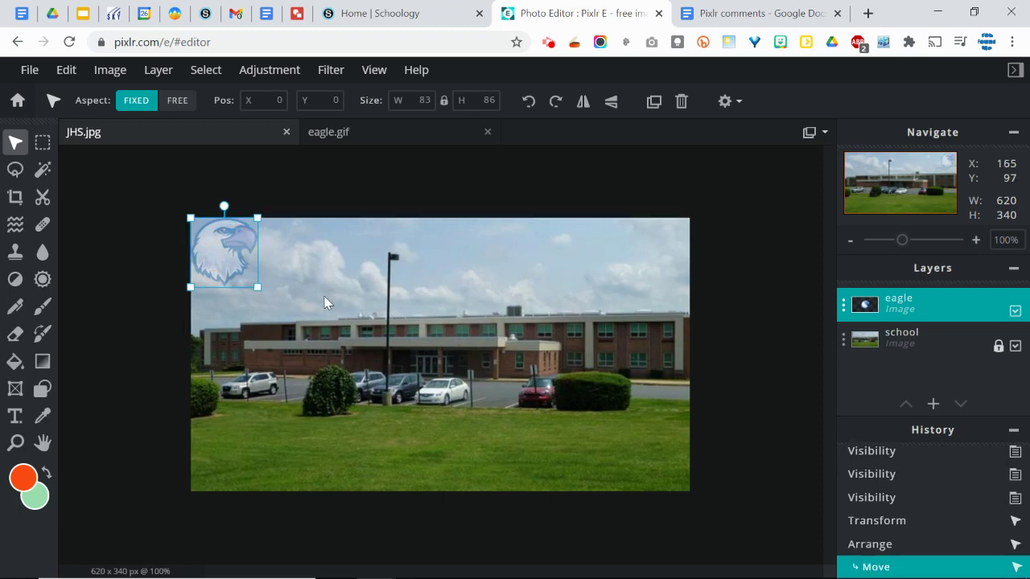
pyautogui.click(842, 304)
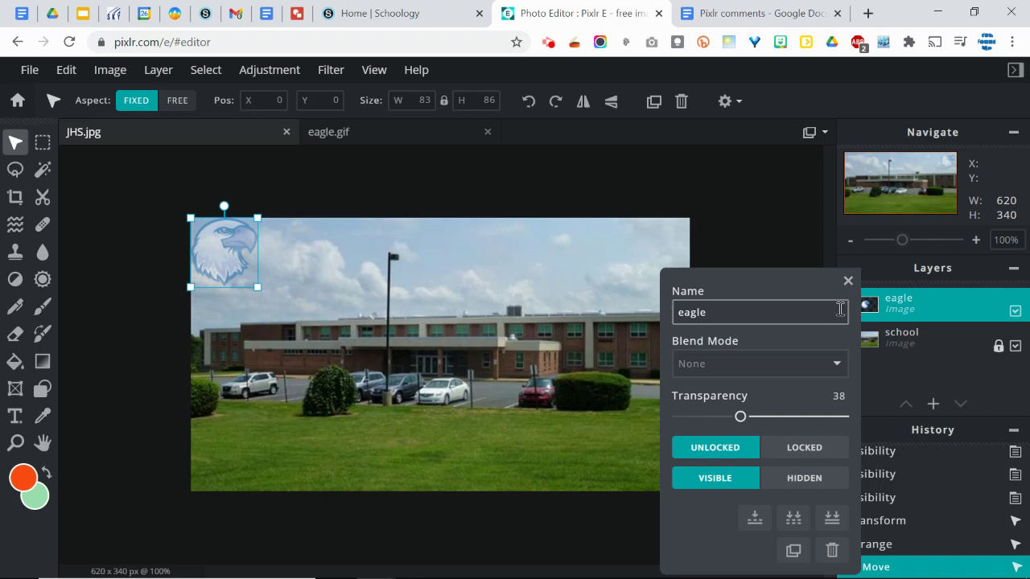
pyautogui.click(832, 366)
pyautogui.scroll(-2, 853, 266)
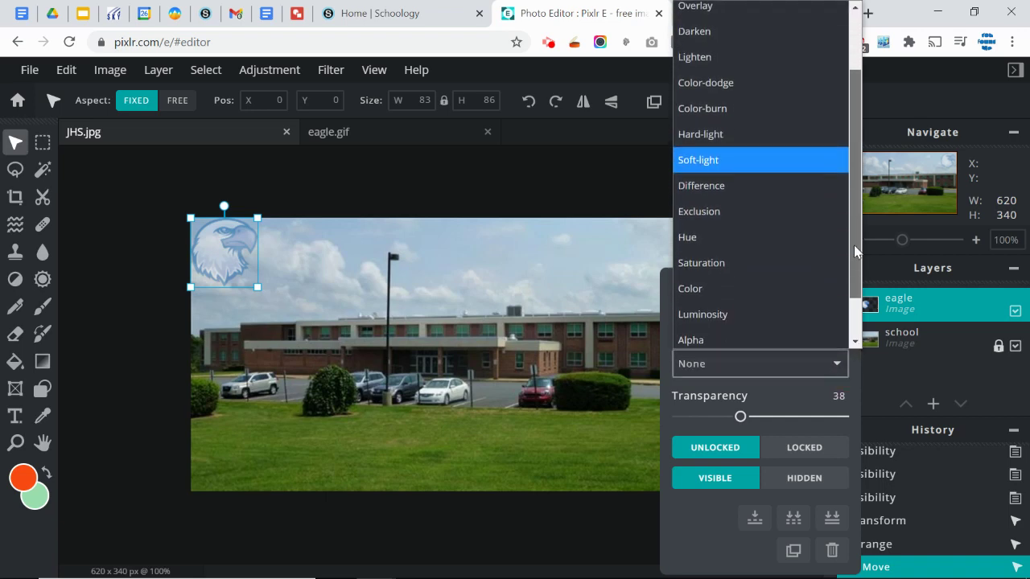
pyautogui.scroll(-1, 836, 248)
pyautogui.click(798, 243)
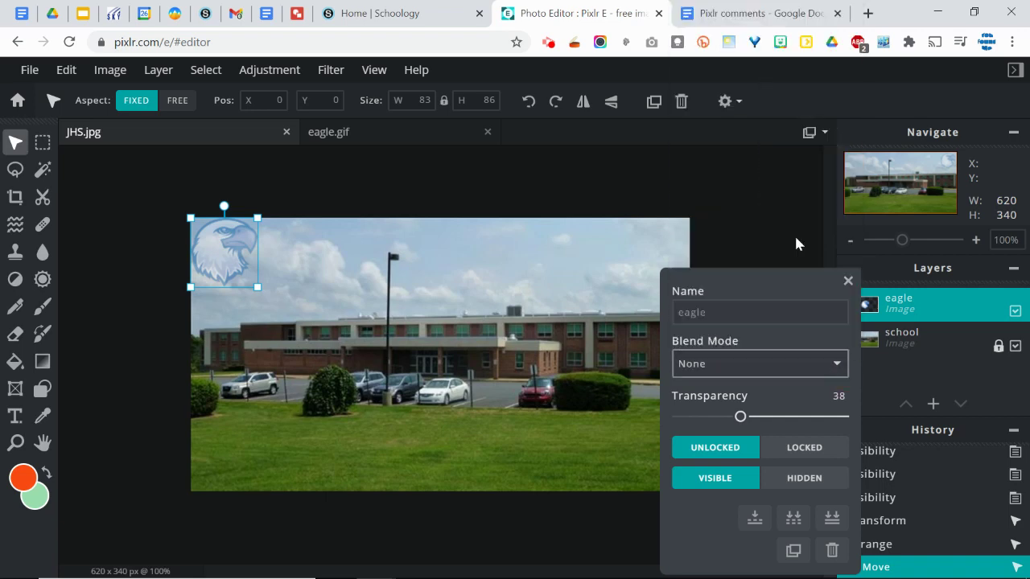
pyautogui.click(796, 349)
pyautogui.scroll(-2, 852, 304)
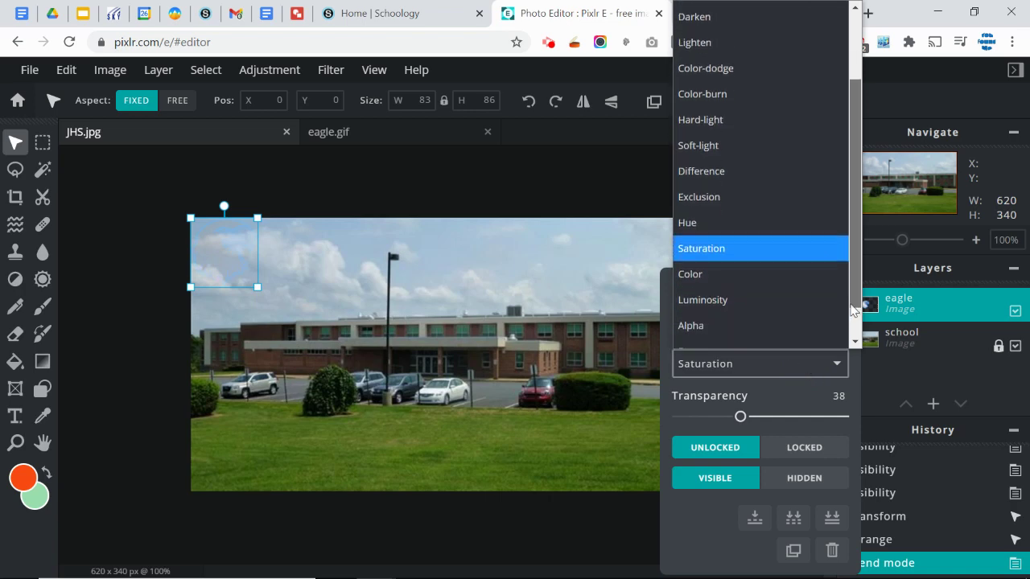
pyautogui.scroll(-1, 852, 310)
pyautogui.click(789, 311)
pyautogui.hotkey('ctrl', 'z')
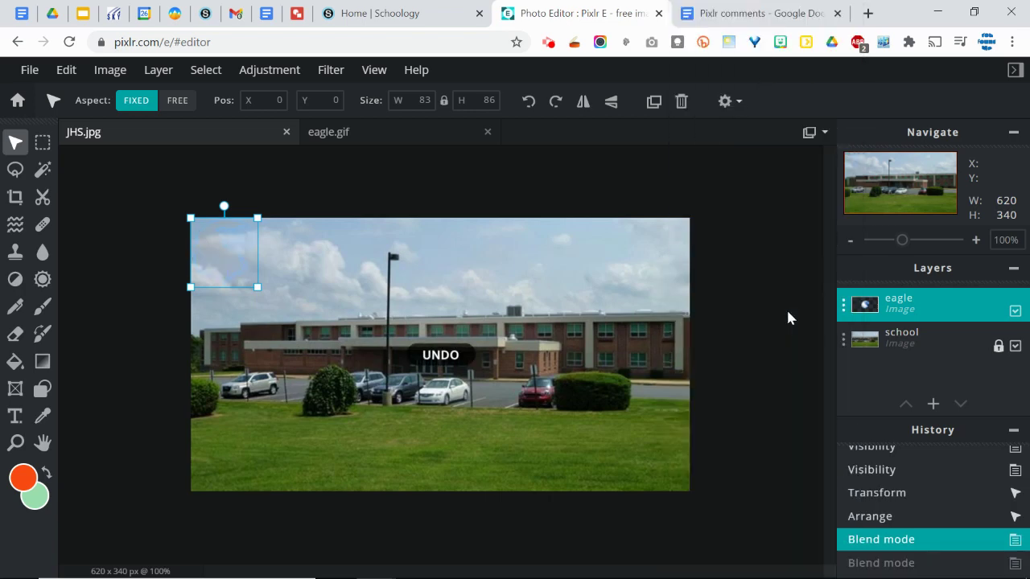
pyautogui.hotkey('ctrl', 'z')
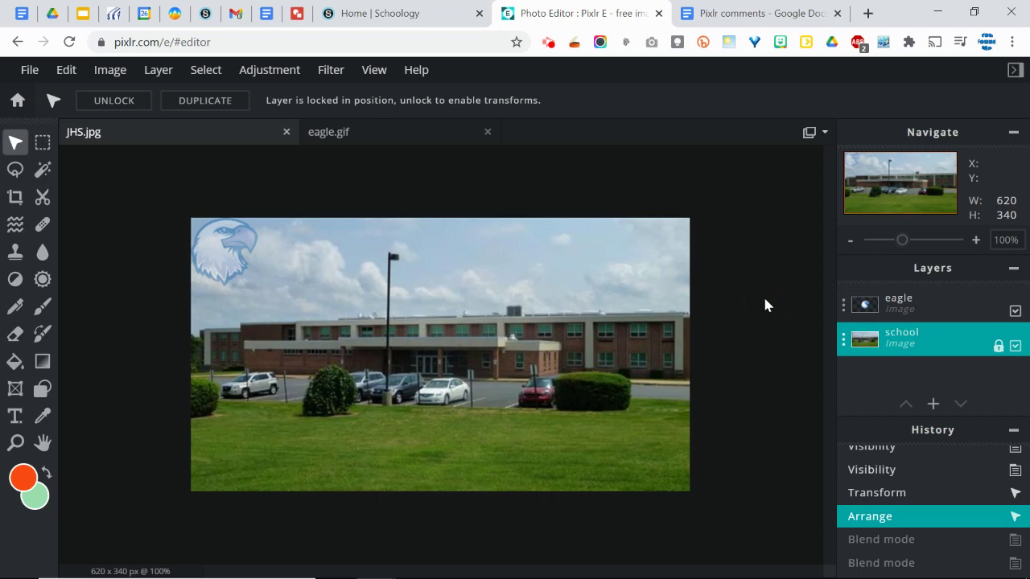